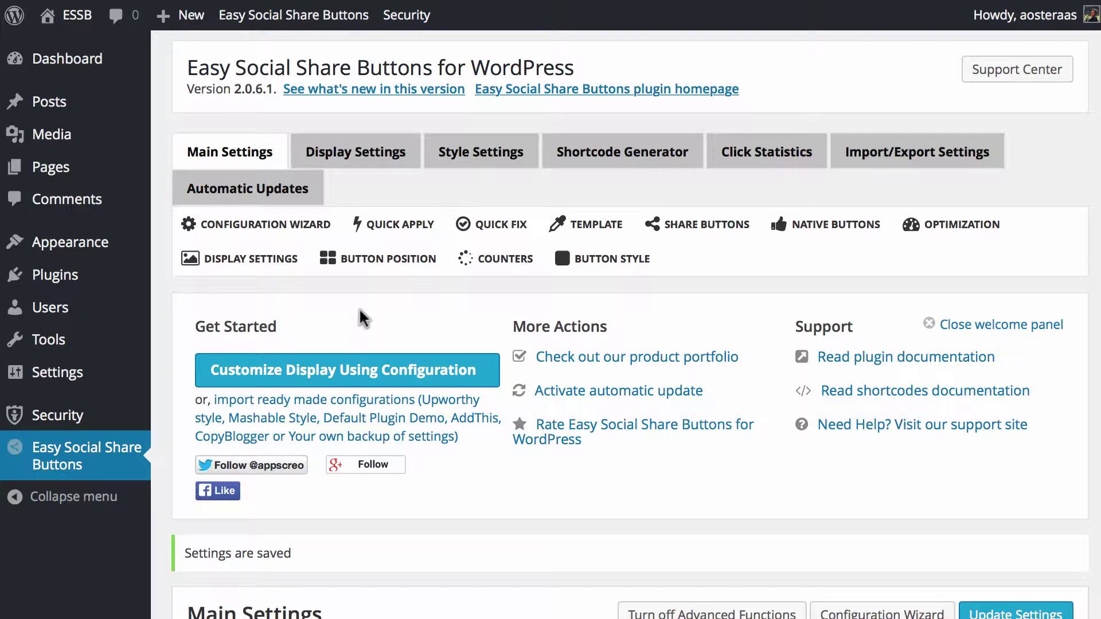
# In Social Like, Follow and Subscribe settings, enable 'Display on same line' and 'Apply native buttons skin'
pyautogui.scroll(-10, 359, 307)
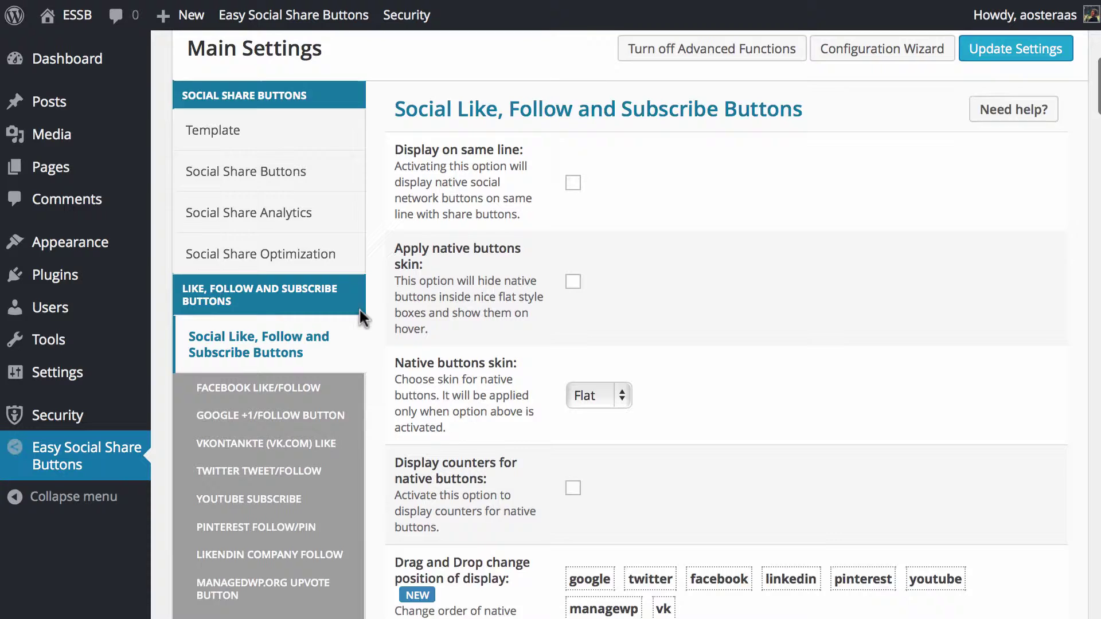
pyautogui.click(257, 327)
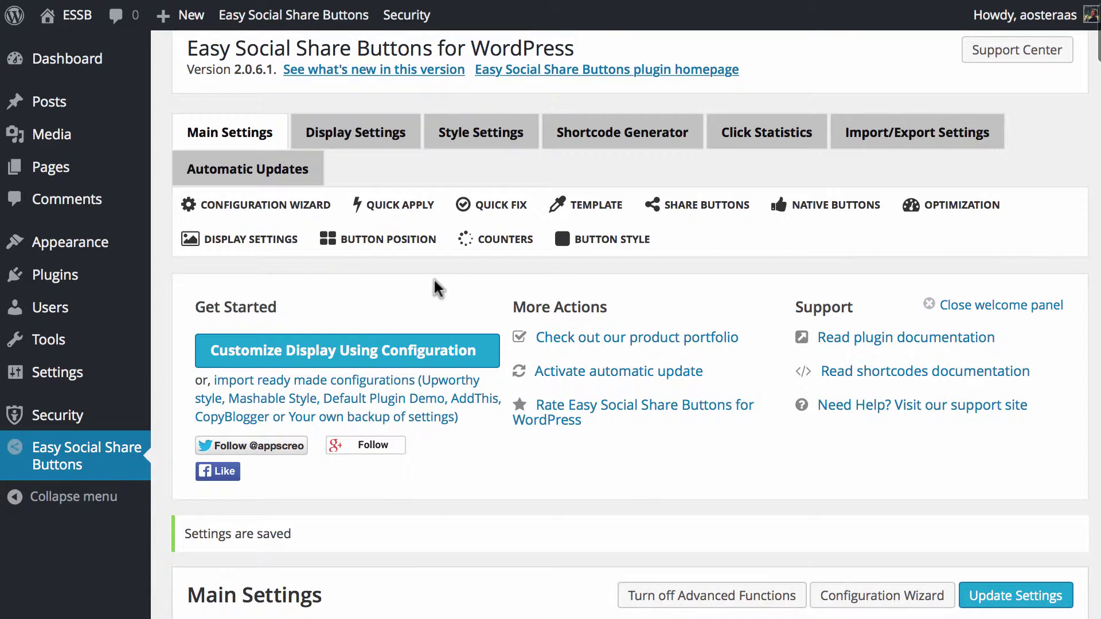
pyautogui.scroll(-10, 434, 278)
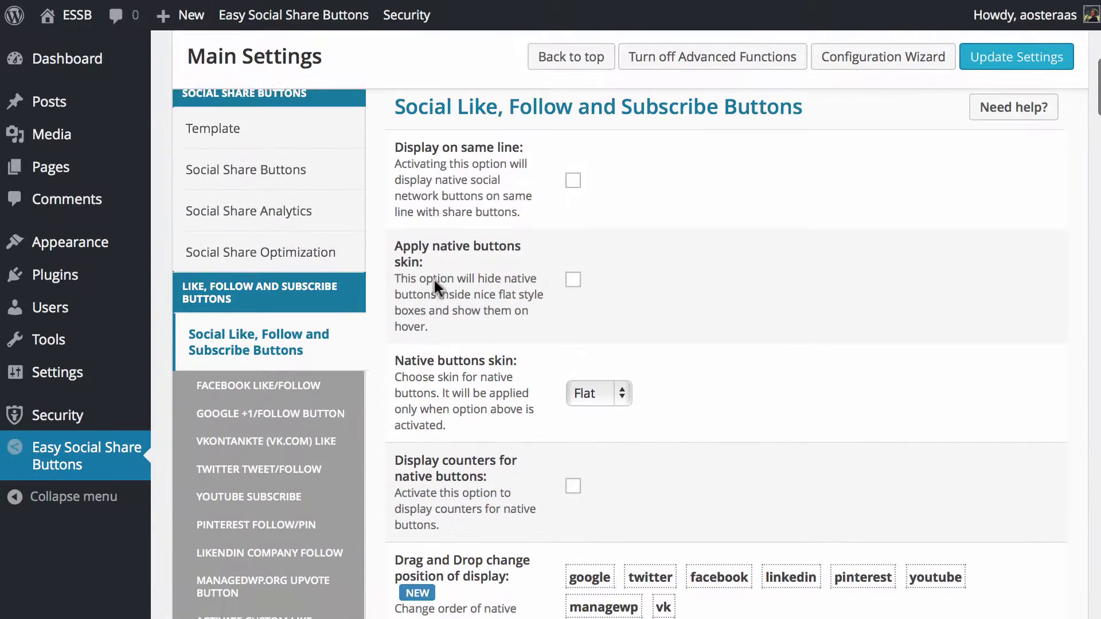
pyautogui.scroll(2, 434, 278)
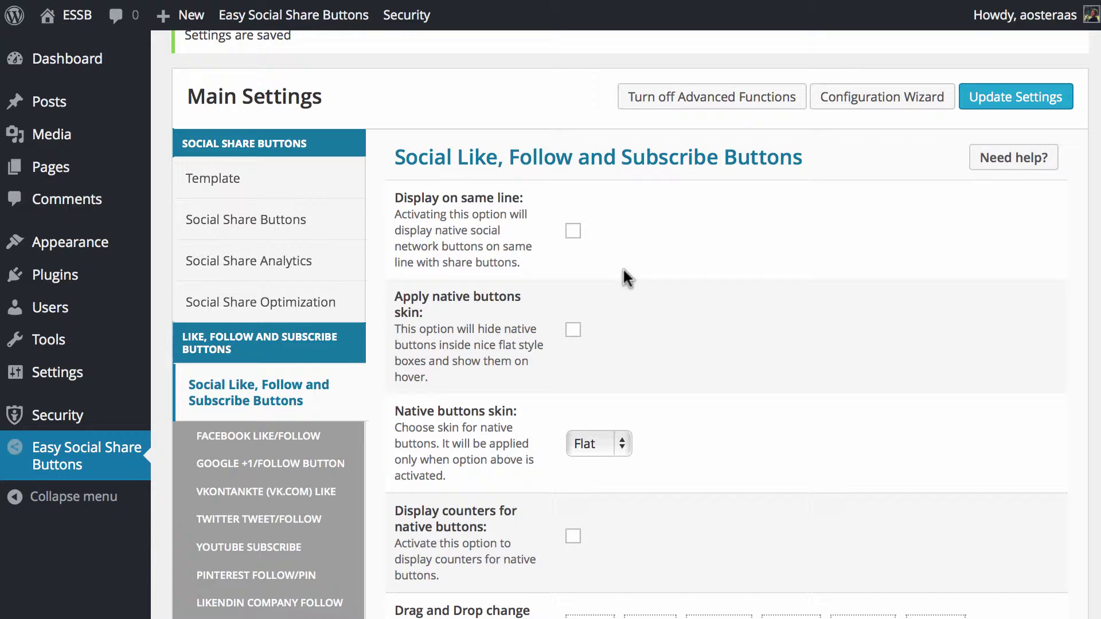
pyautogui.click(573, 232)
pyautogui.click(575, 333)
# Set the native buttons skin to Metro
pyautogui.scroll(-8, 722, 324)
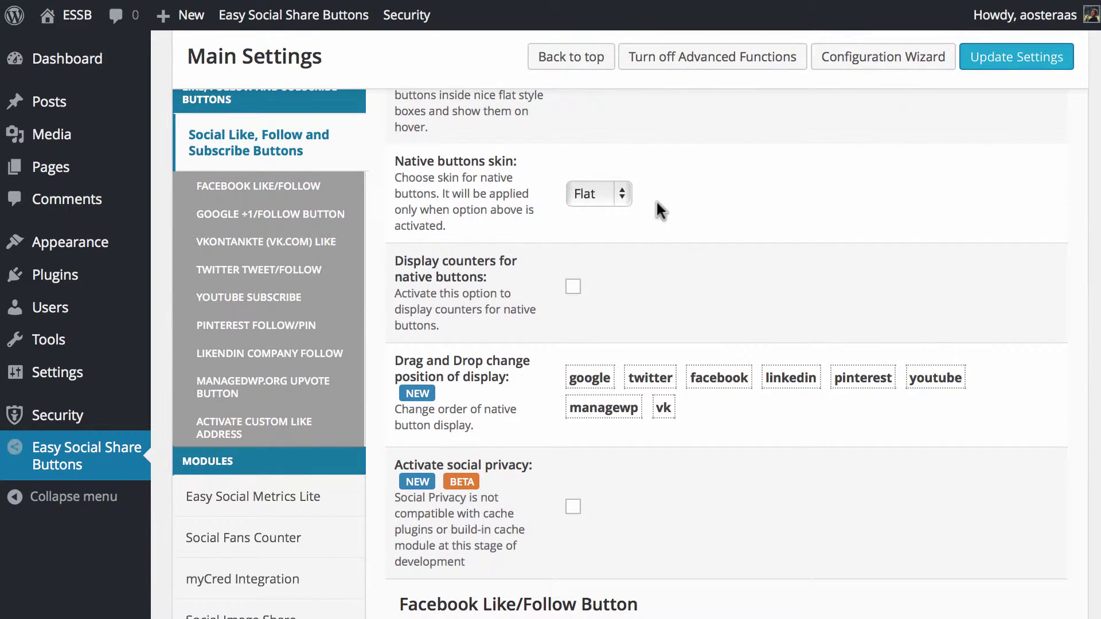
pyautogui.click(606, 196)
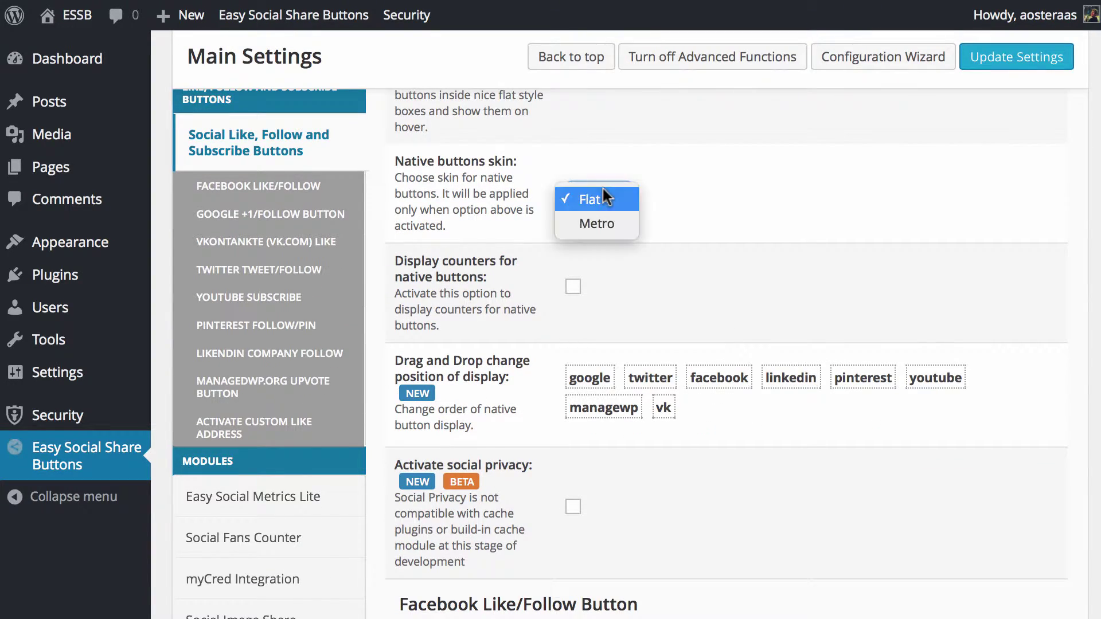
pyautogui.click(596, 223)
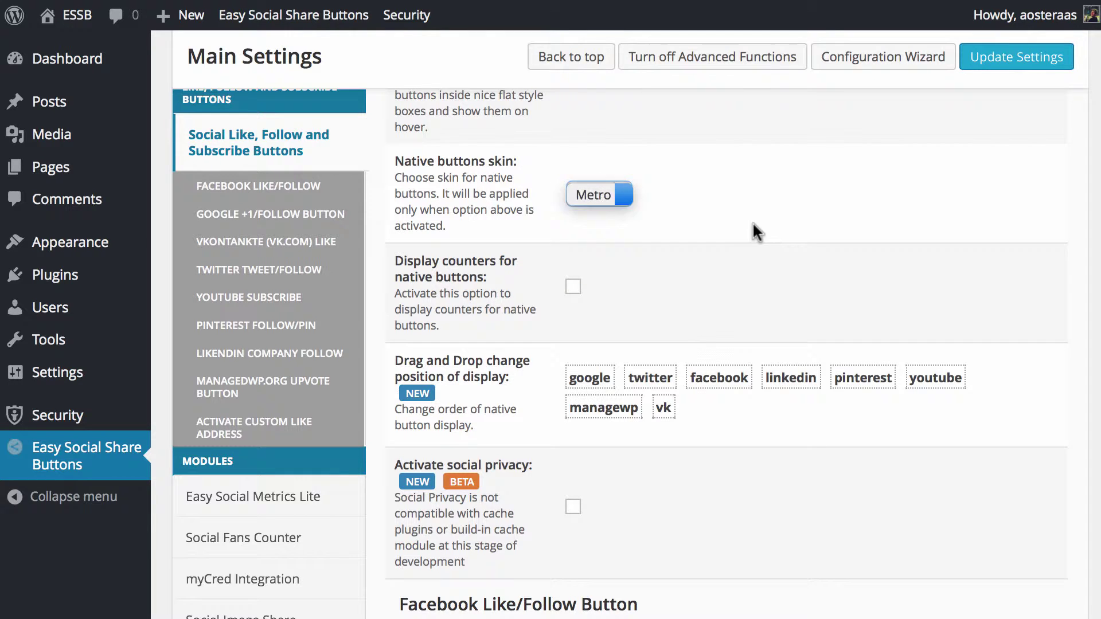
pyautogui.scroll(-3, 753, 222)
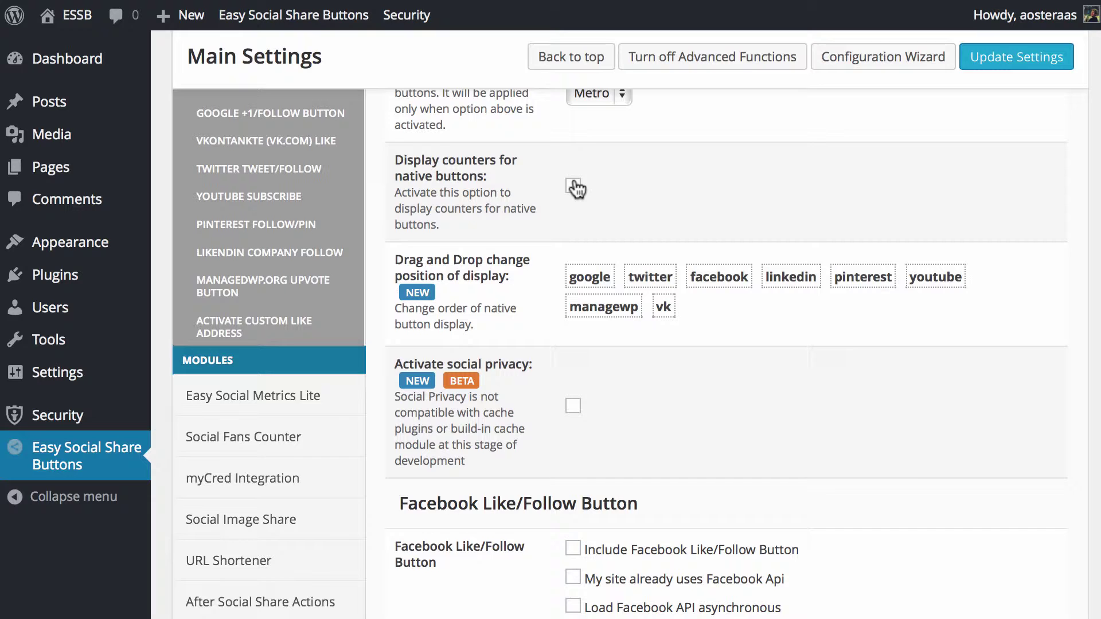
# Drag facebook ahead of google so the display order starts with facebook
pyautogui.scroll(-2, 576, 189)
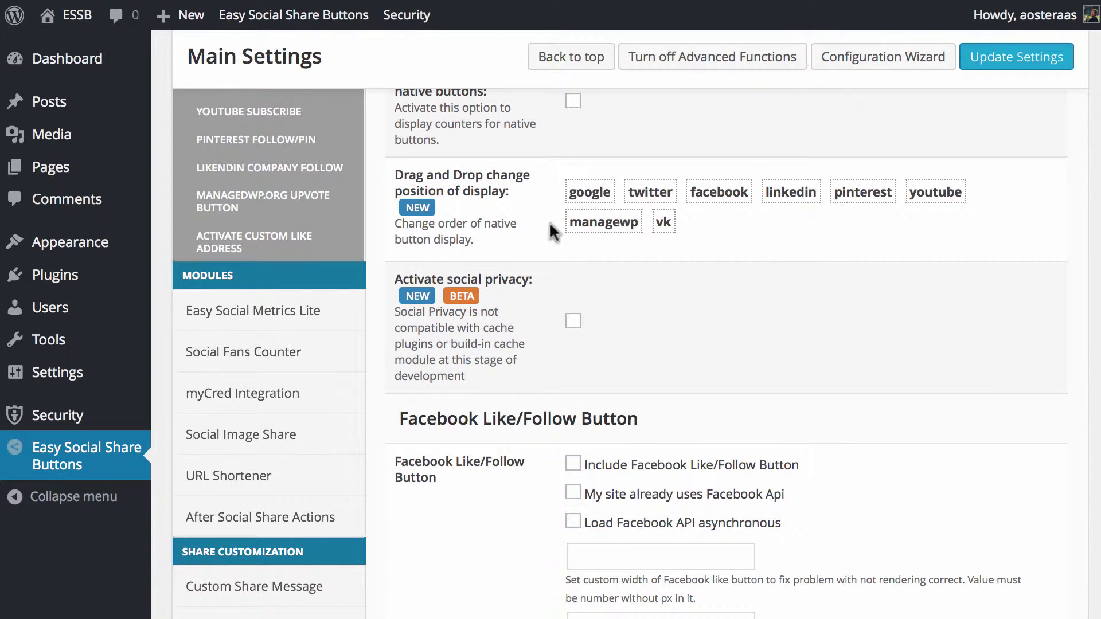
pyautogui.moveTo(728, 197); pyautogui.dragTo(585, 211)
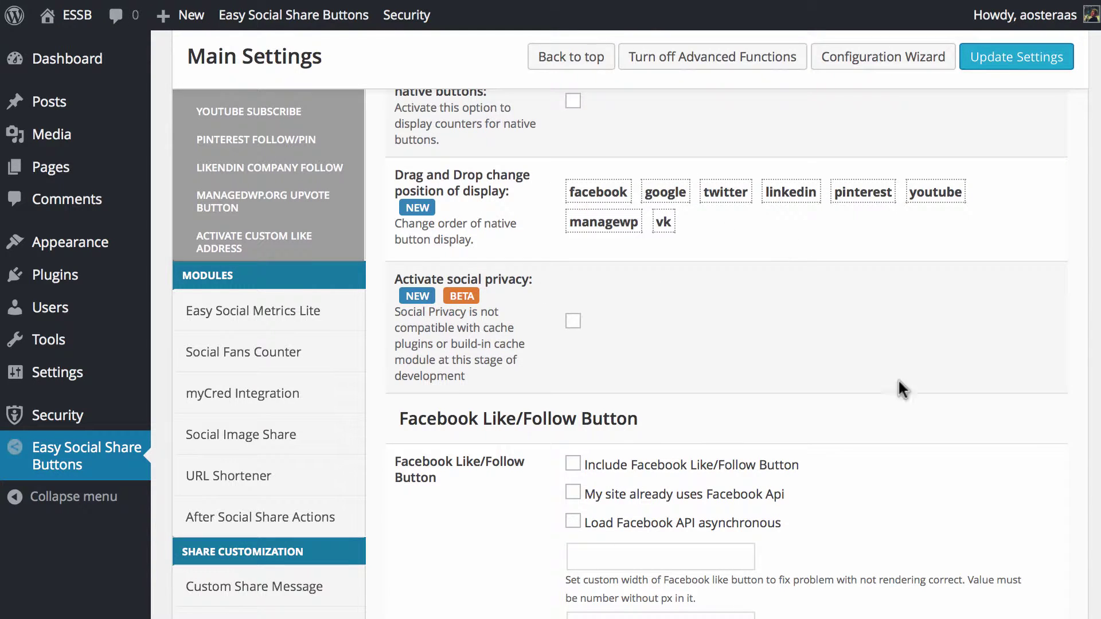
pyautogui.scroll(-3, 680, 317)
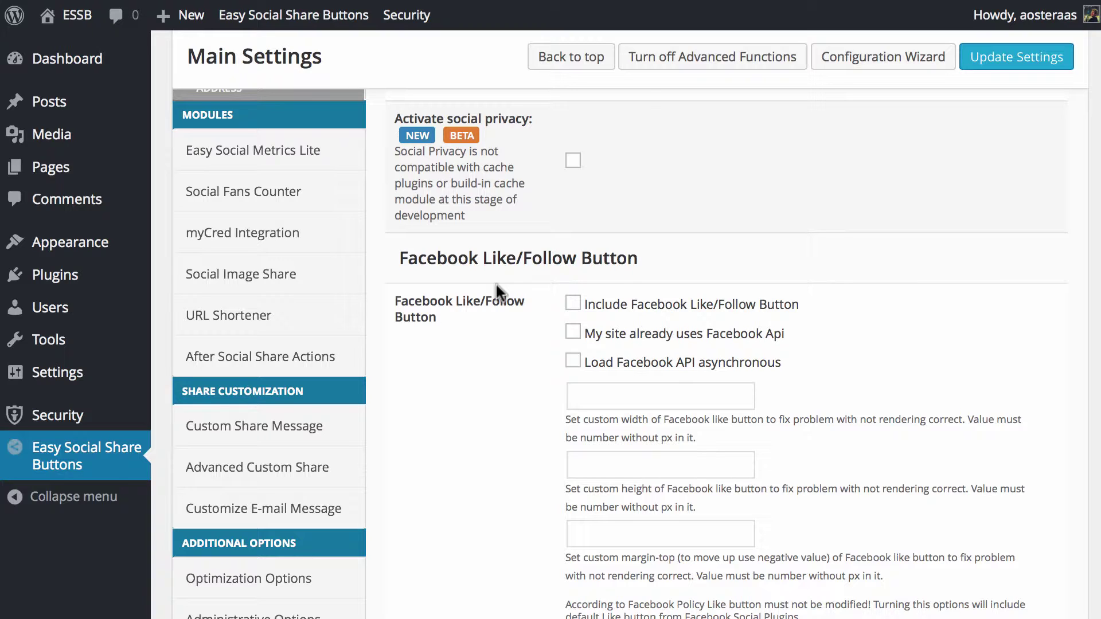
pyautogui.scroll(-5, 497, 285)
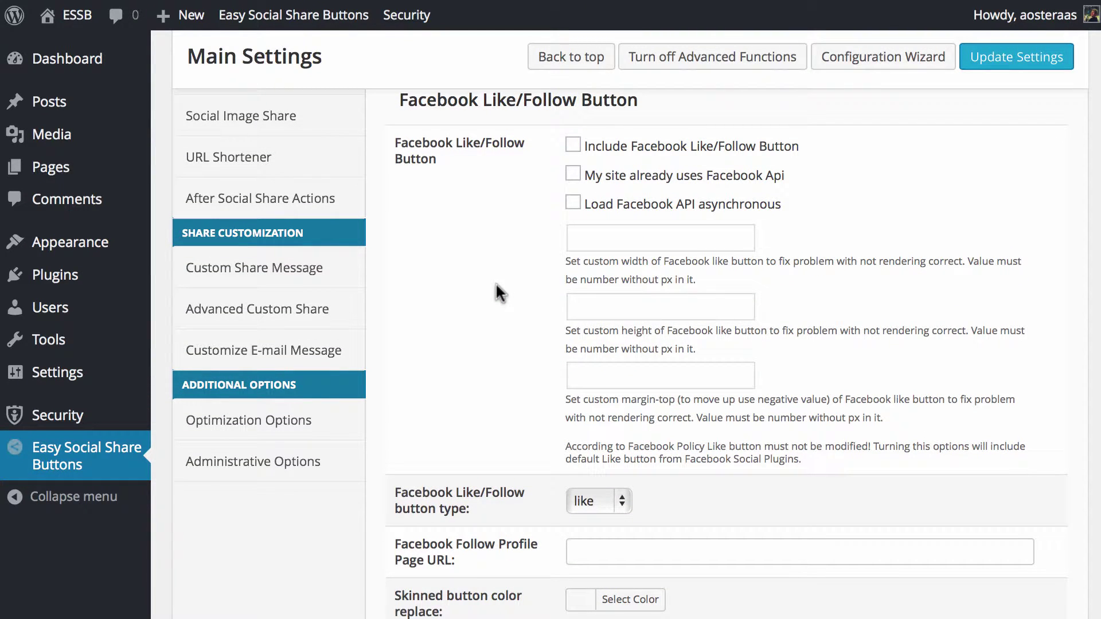
# Include the Facebook Like/Follow button with 'My site already uses Facebook Api' left unchecked and custom sizes blank
pyautogui.click(573, 145)
pyautogui.click(684, 186)
pyautogui.click(683, 179)
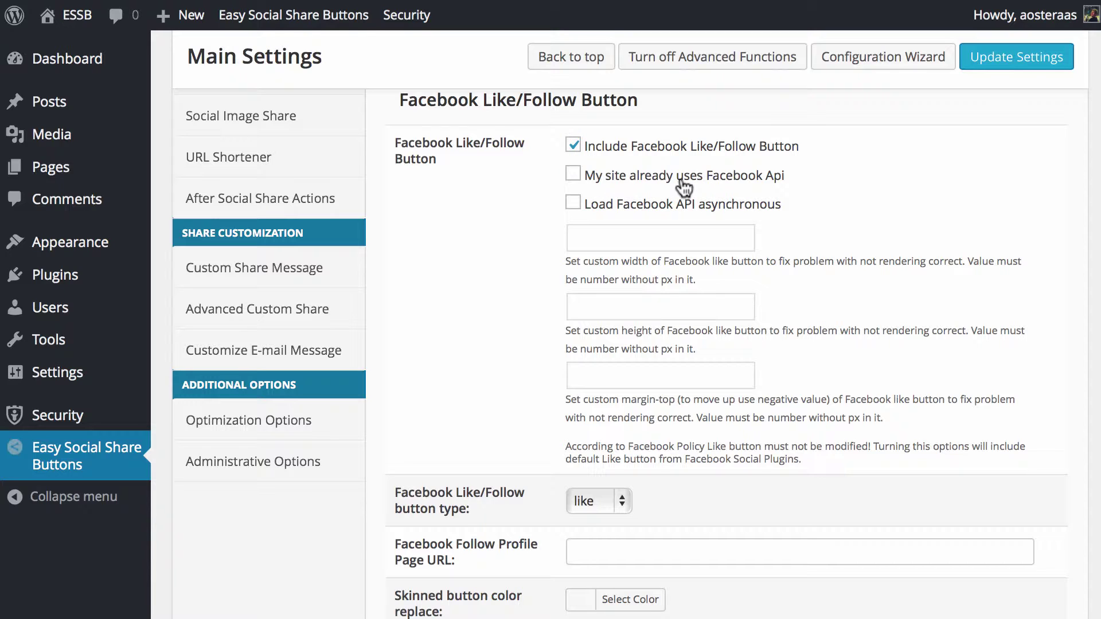
pyautogui.click(579, 180)
pyautogui.click(581, 186)
pyautogui.scroll(-4, 551, 223)
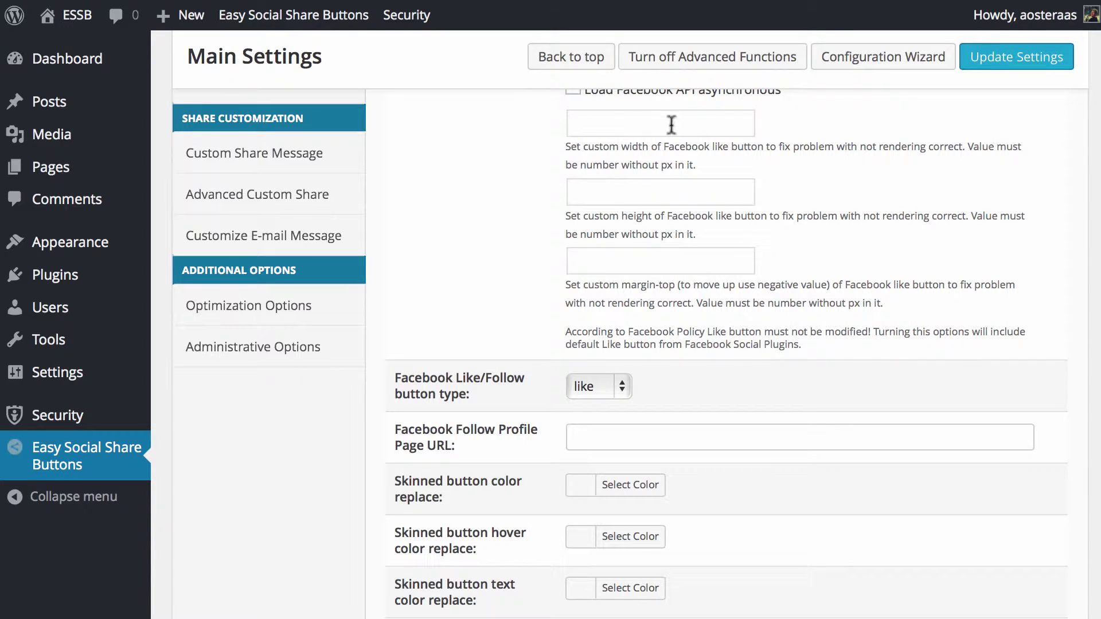
pyautogui.click(626, 122)
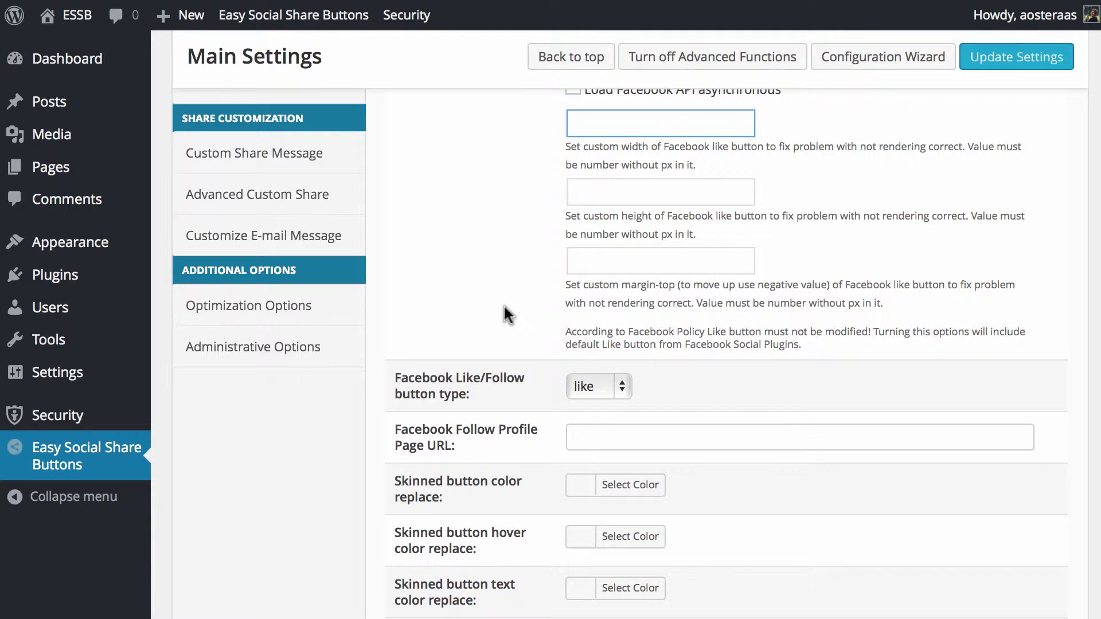
pyautogui.scroll(-5, 503, 304)
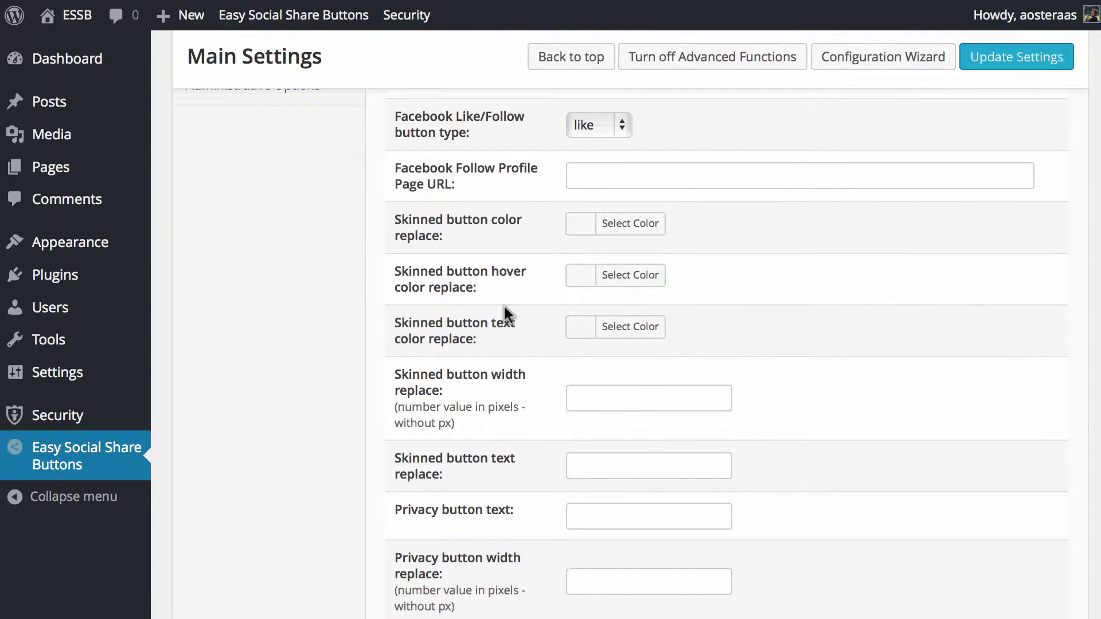
pyautogui.click(604, 126)
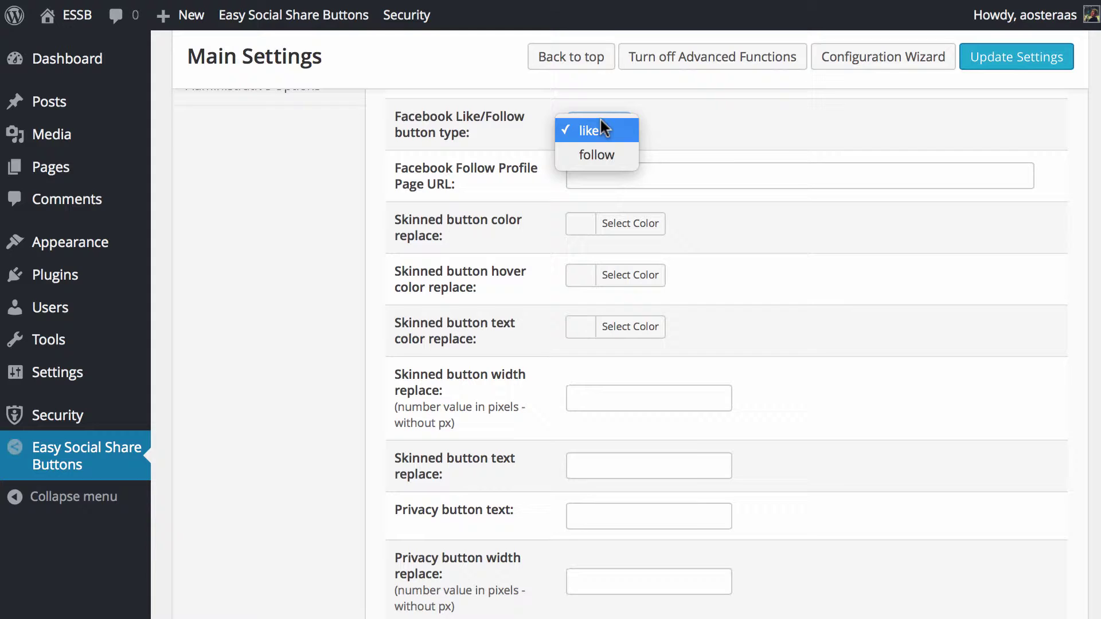
pyautogui.click(600, 120)
pyautogui.click(597, 120)
pyautogui.click(588, 152)
pyautogui.click(603, 123)
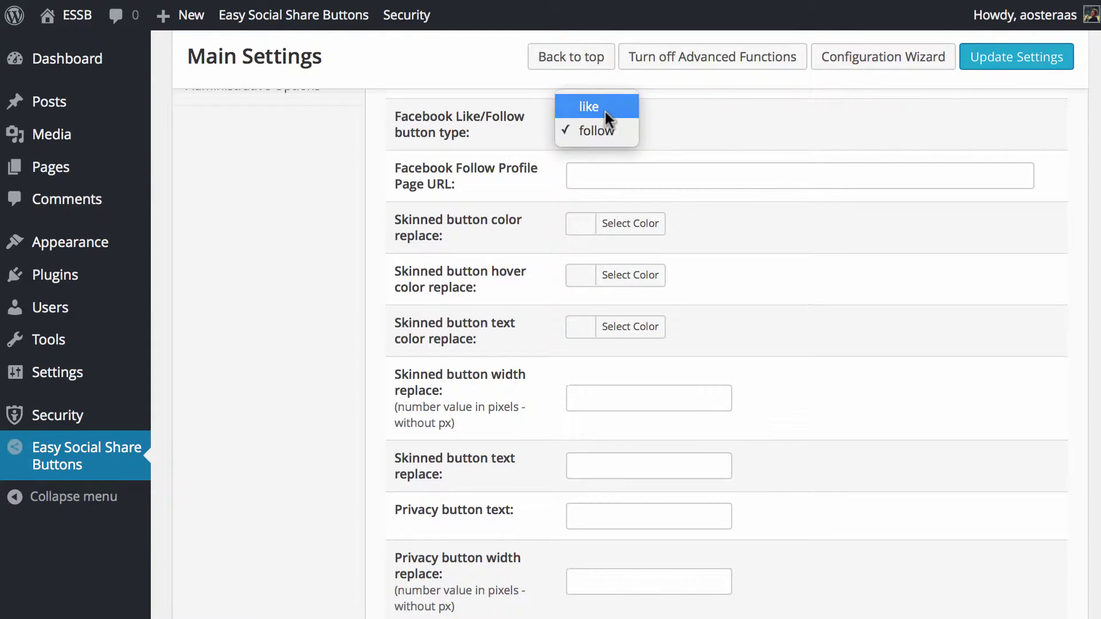
pyautogui.click(605, 109)
pyautogui.click(683, 176)
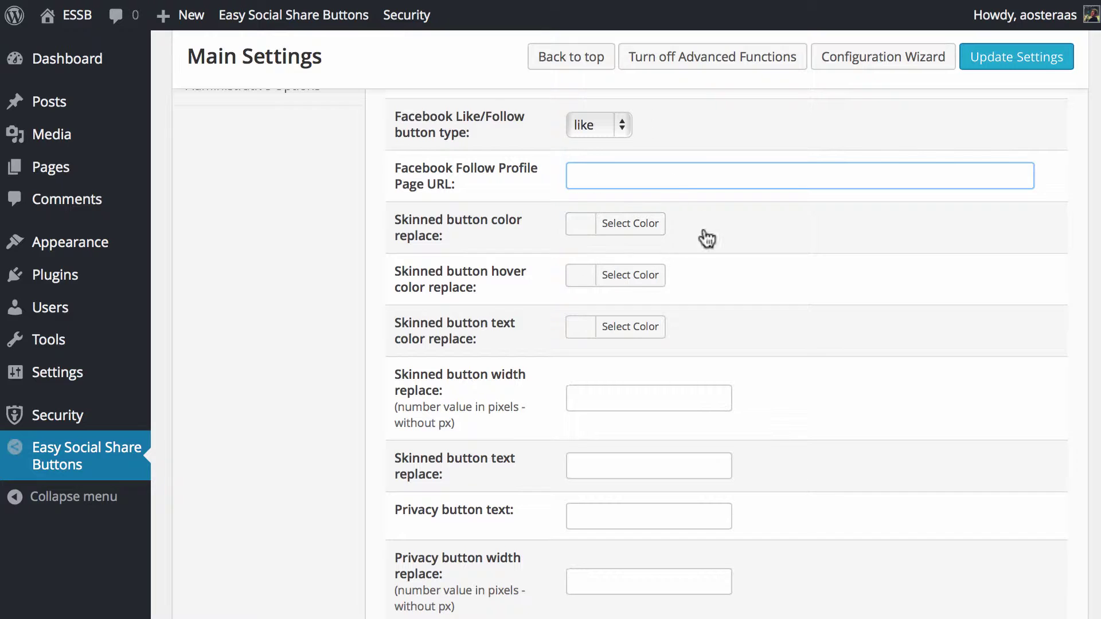
pyautogui.scroll(-2, 755, 231)
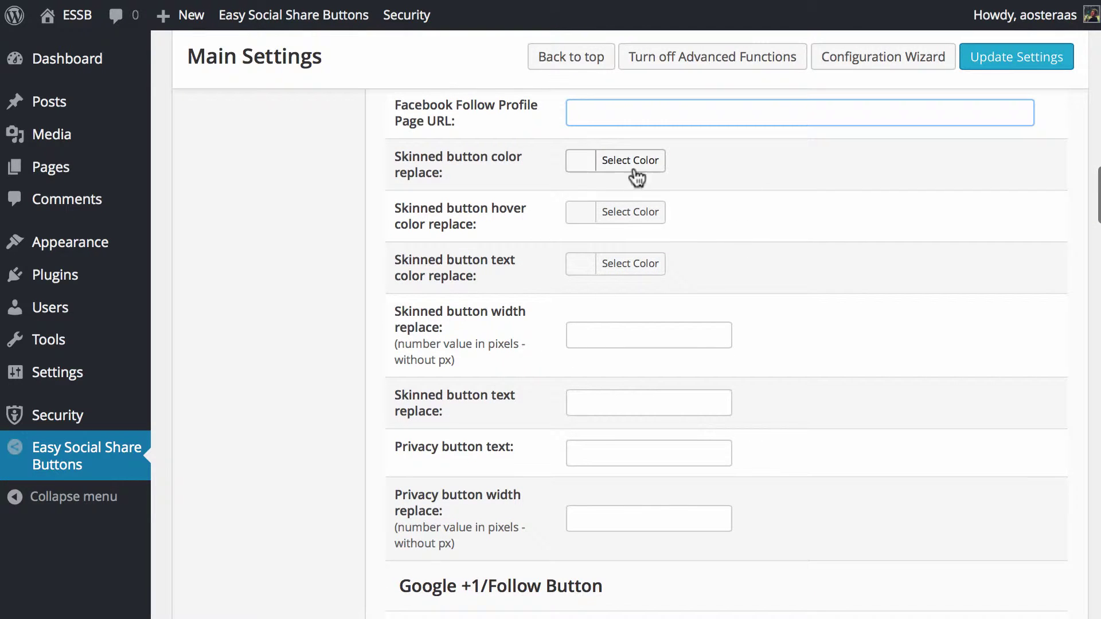
pyautogui.click(587, 162)
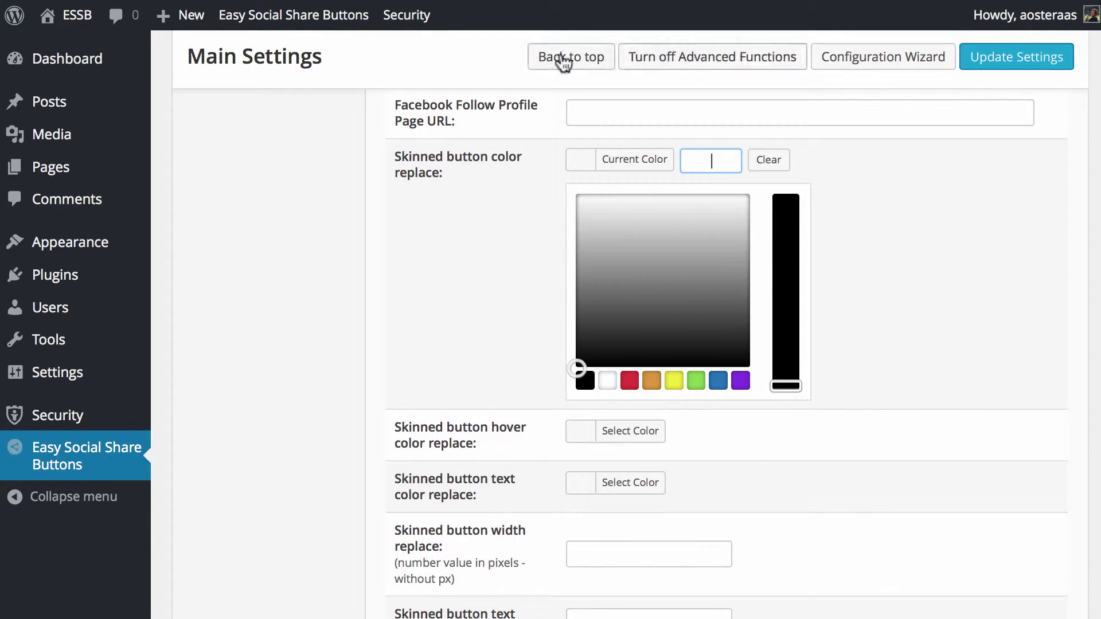
pyautogui.click(581, 162)
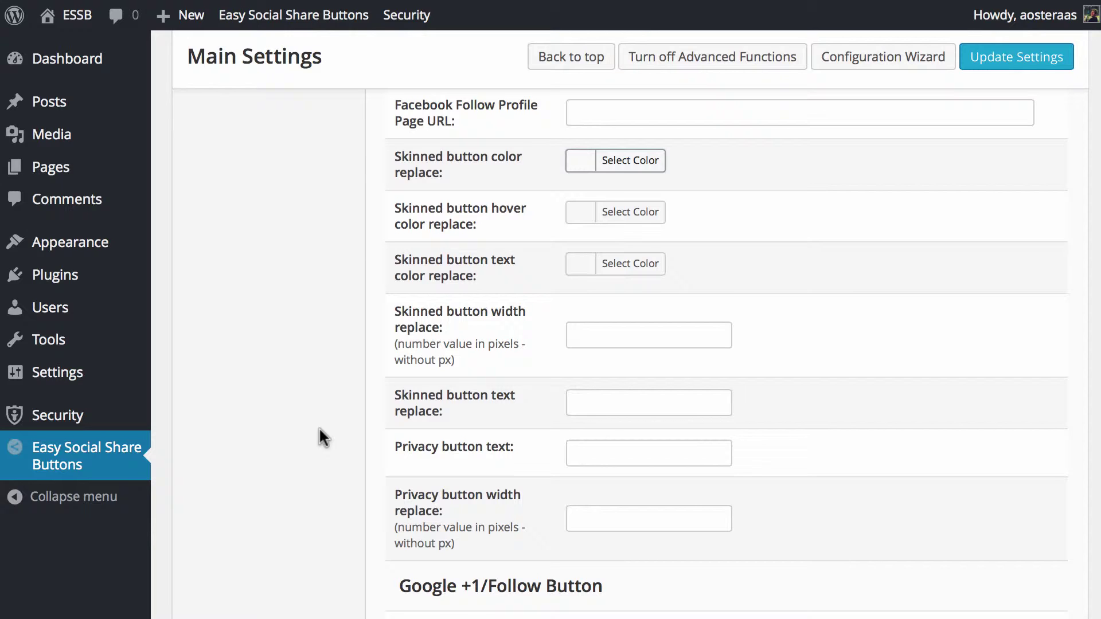
pyautogui.scroll(-3, 319, 427)
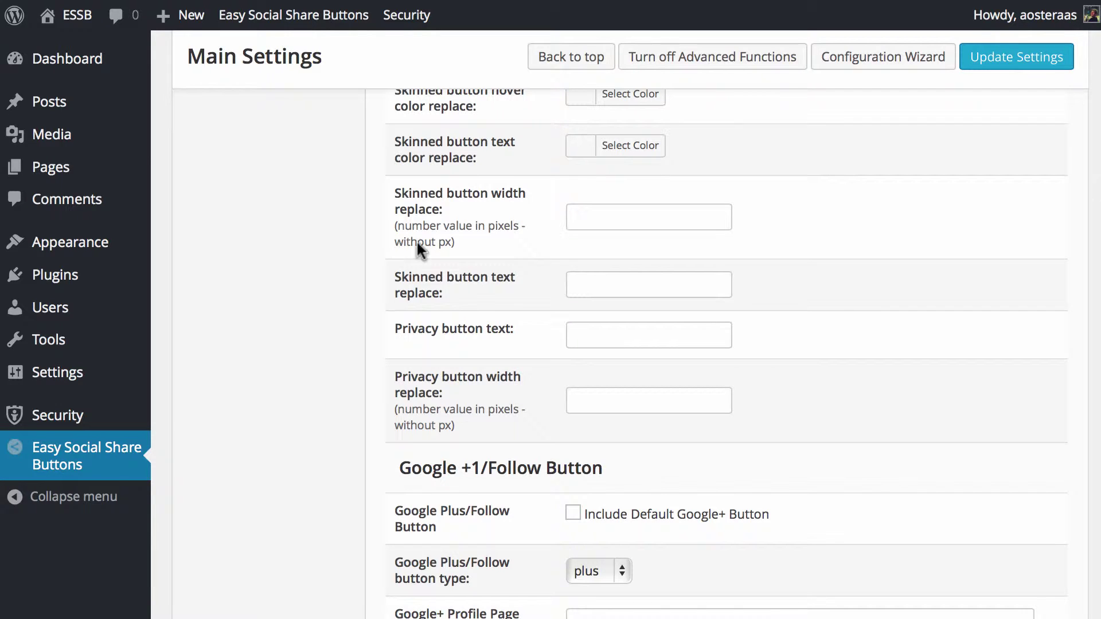
pyautogui.click(607, 206)
pyautogui.click(628, 276)
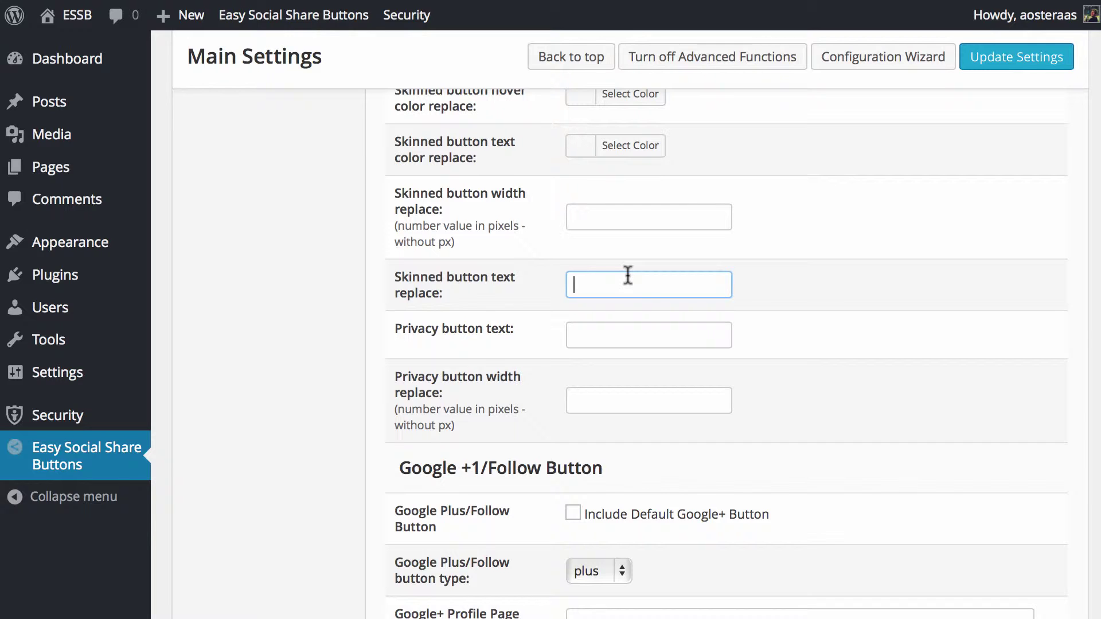
pyautogui.scroll(-2, 639, 331)
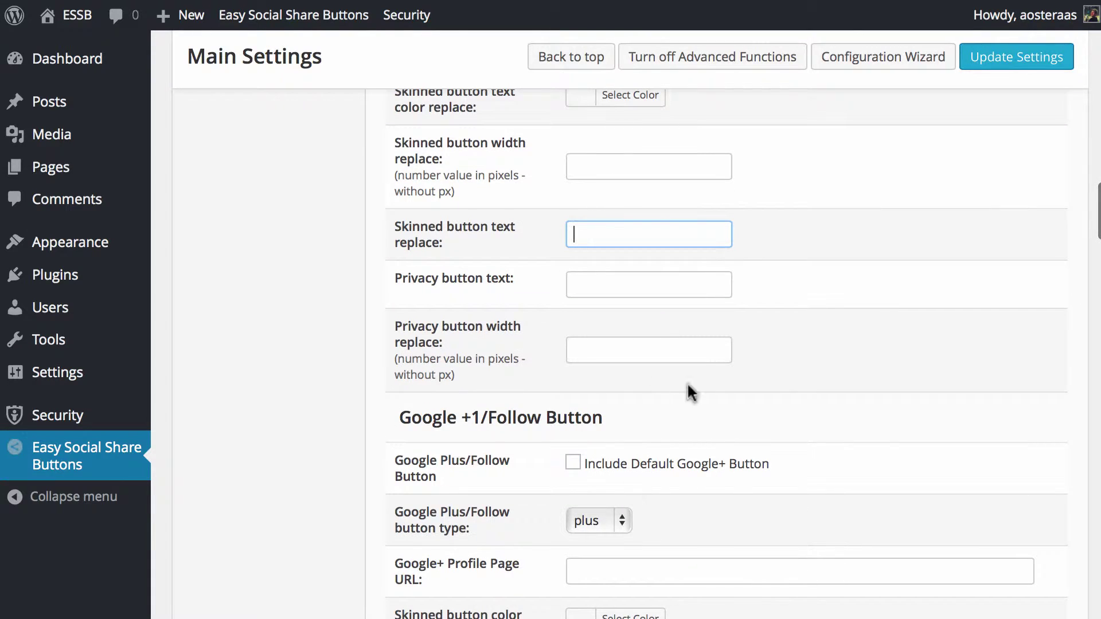
pyautogui.click(571, 281)
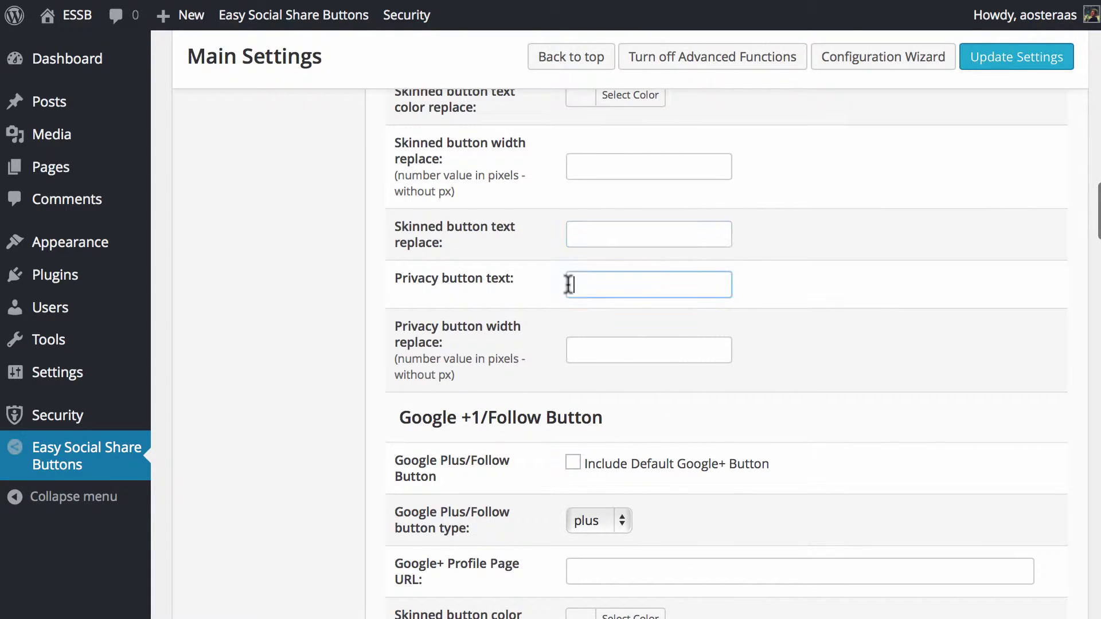
pyautogui.click(646, 352)
pyautogui.scroll(-5, 350, 360)
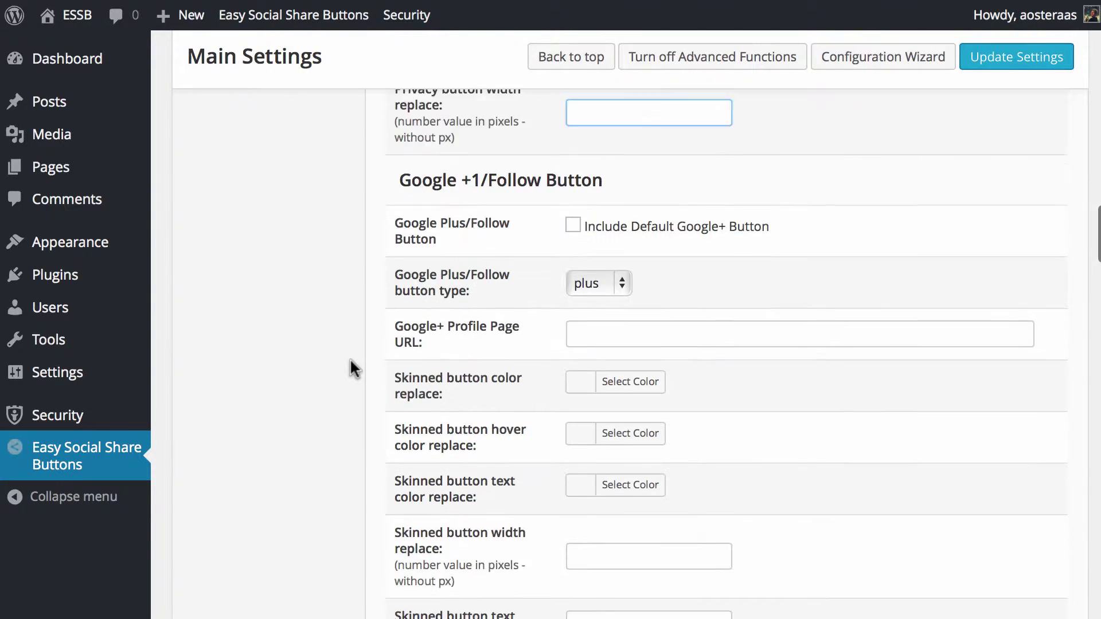
# Enable the Google+ button as type follow and paste the Google+ profile page URL
pyautogui.scroll(-1, 350, 358)
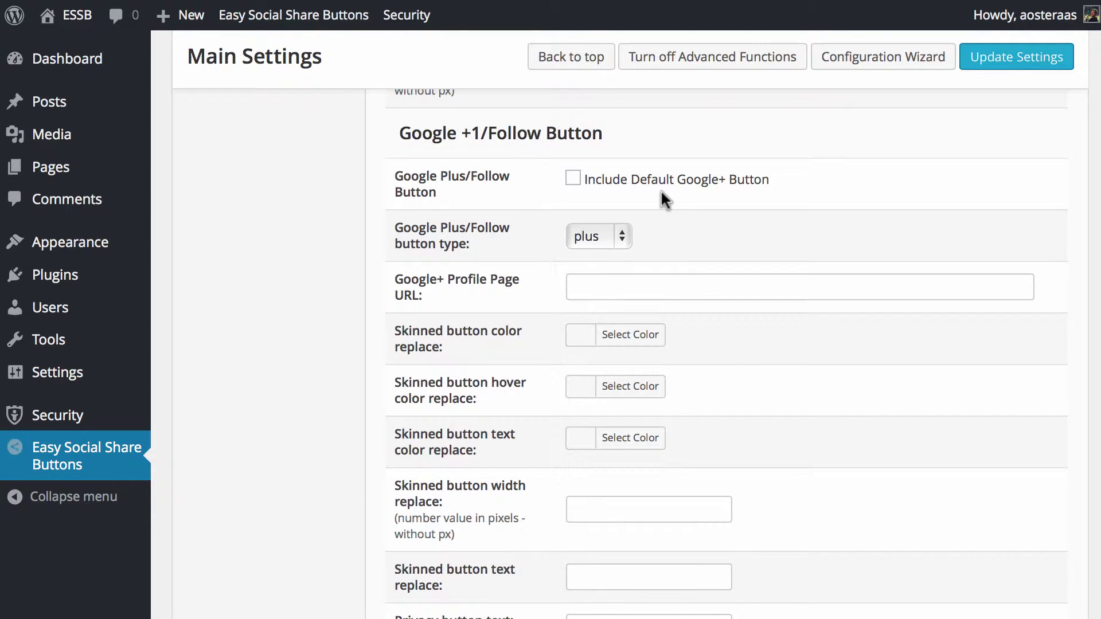
pyautogui.click(574, 179)
pyautogui.click(607, 240)
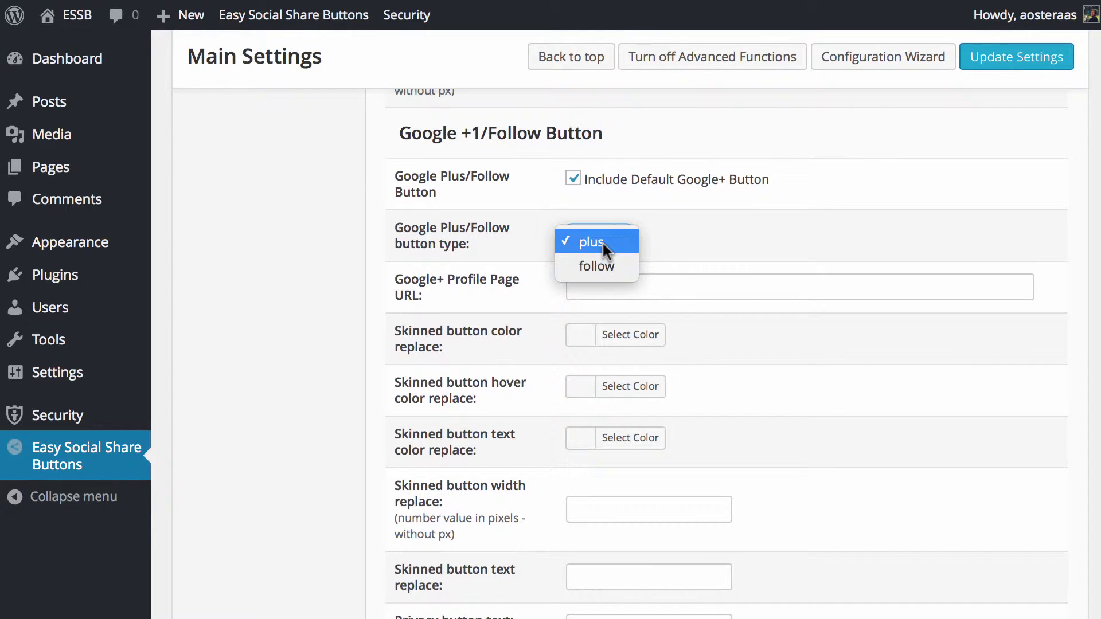
pyautogui.click(624, 265)
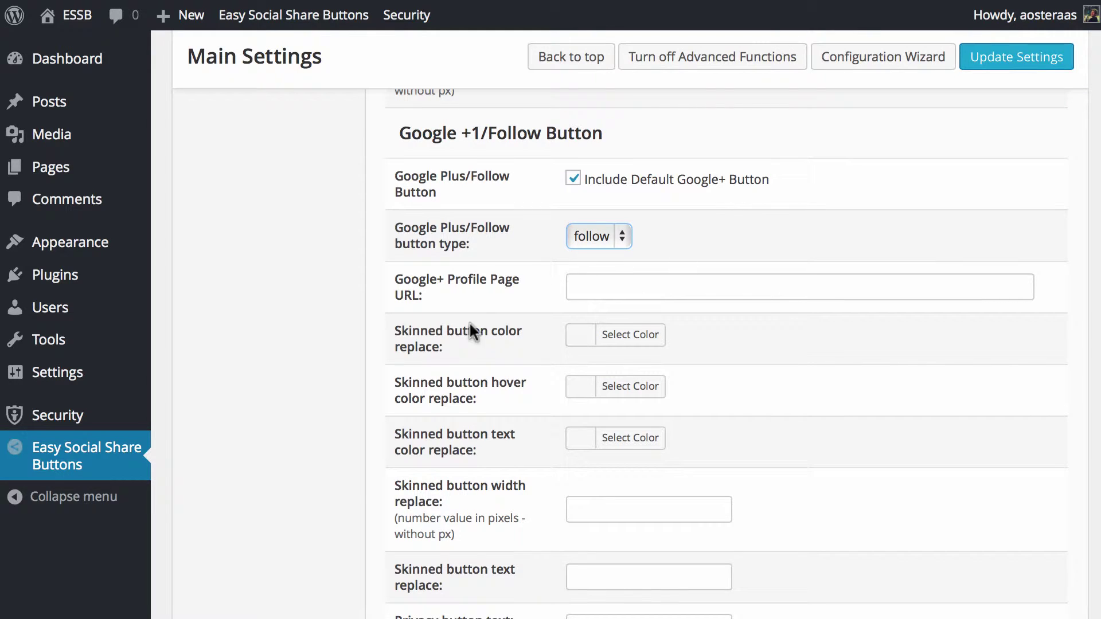
pyautogui.click(628, 292)
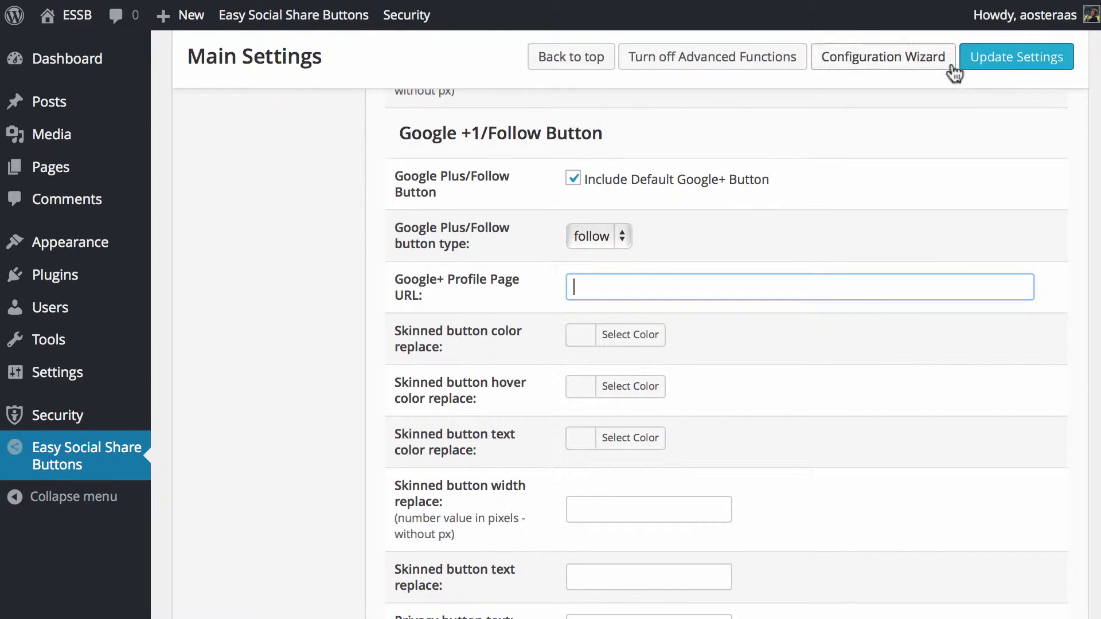
pyautogui.write('https://plus.google.com/+wpkbWPKBdotcom')
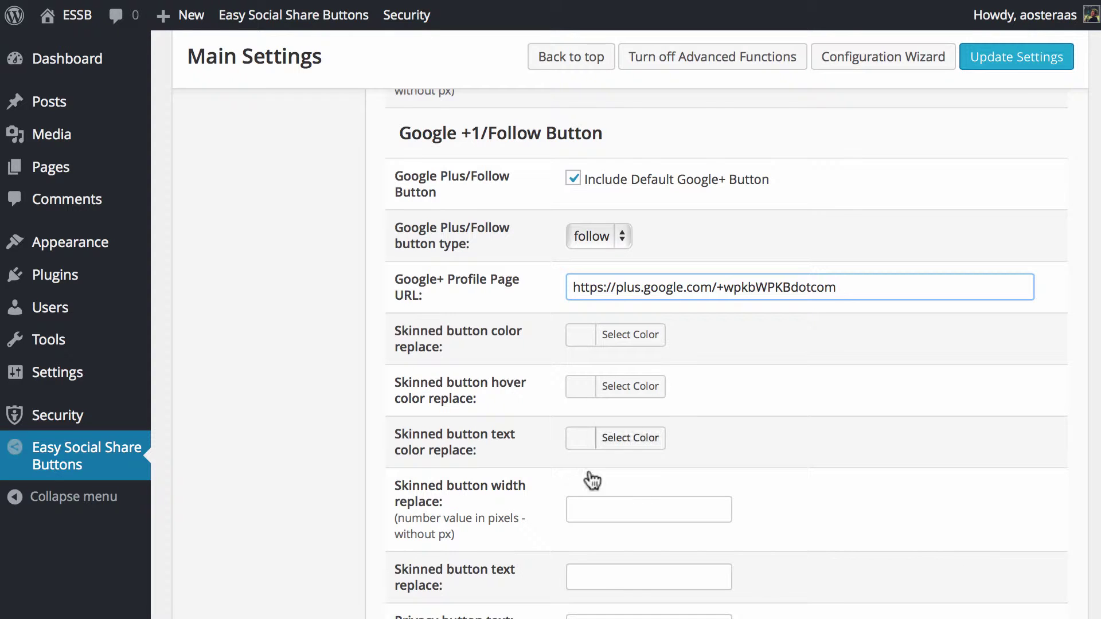
pyautogui.scroll(-2, 463, 383)
pyautogui.scroll(-2, 463, 383)
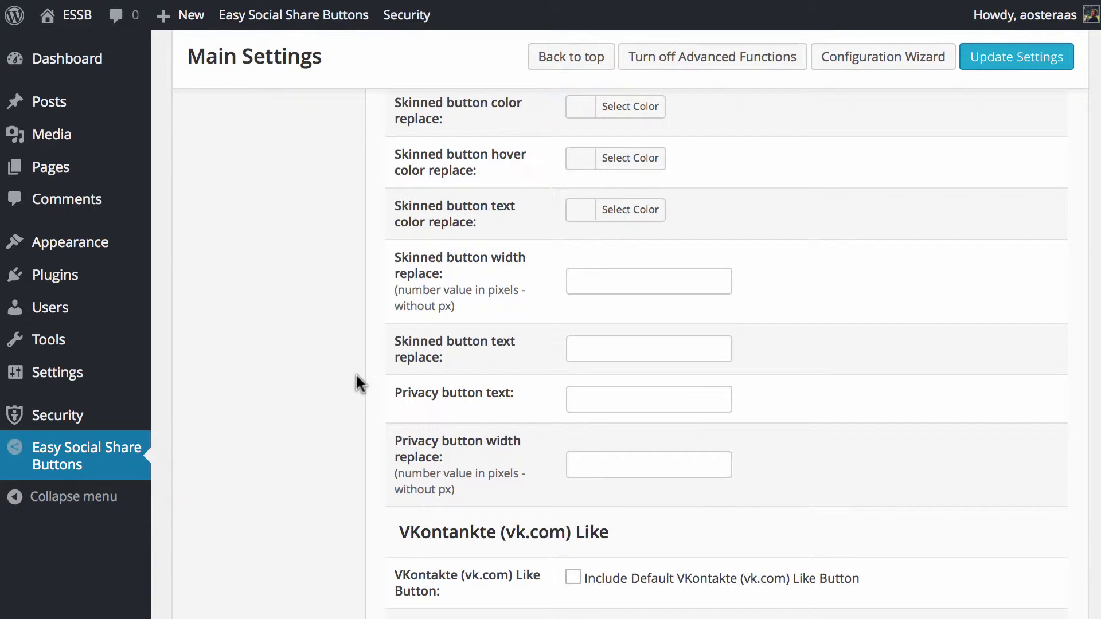
pyautogui.scroll(-5, 357, 382)
pyautogui.scroll(-2, 355, 374)
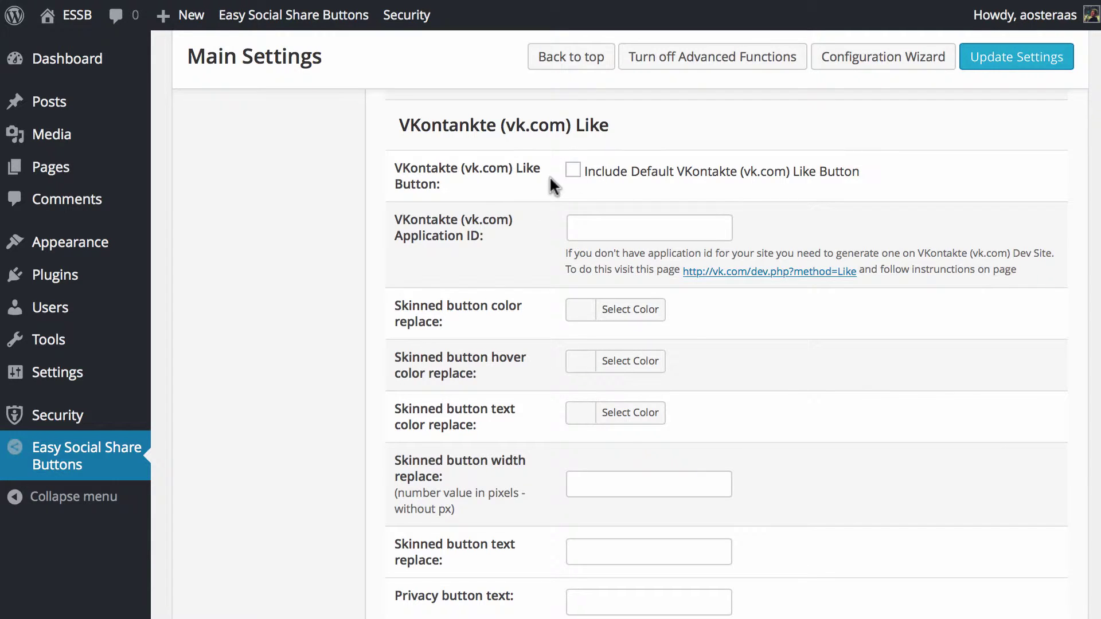
pyautogui.scroll(-3, 516, 224)
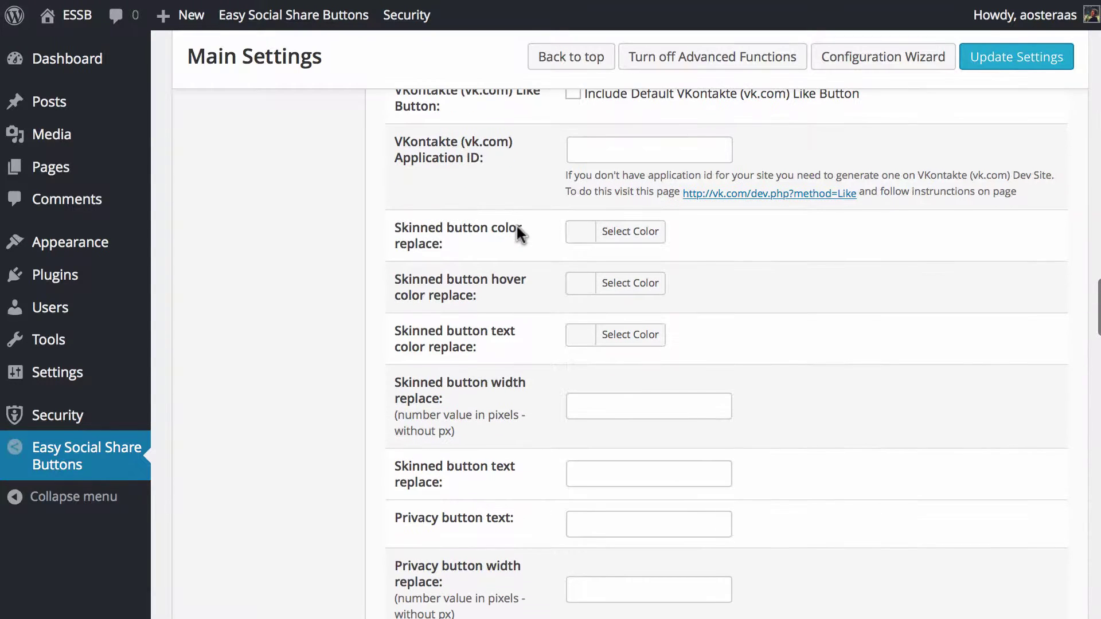
pyautogui.click(717, 152)
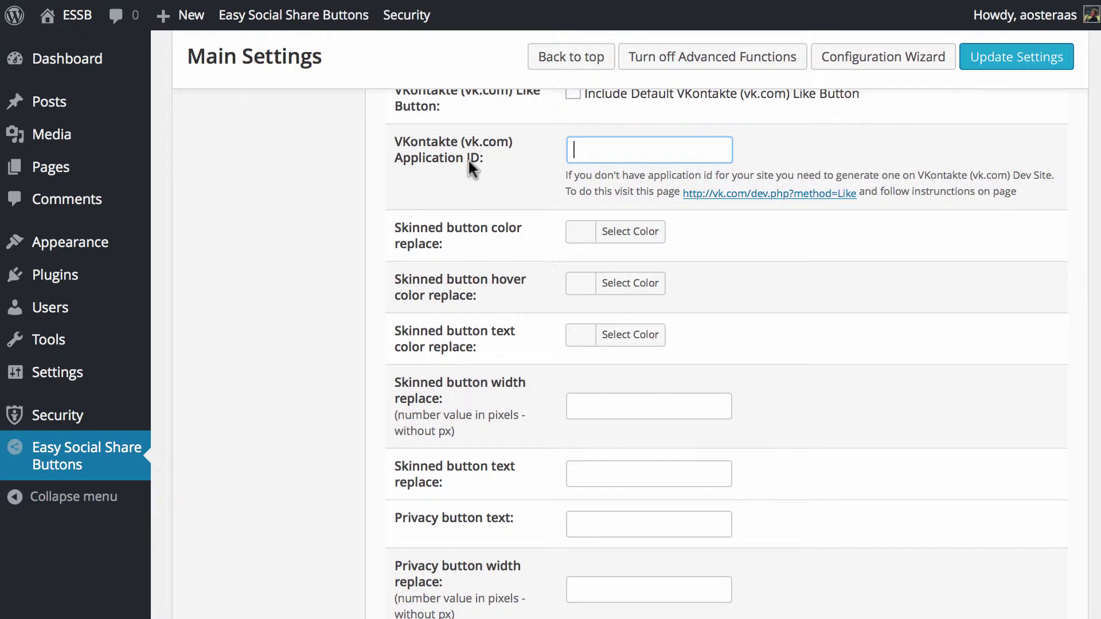
pyautogui.scroll(-4, 476, 159)
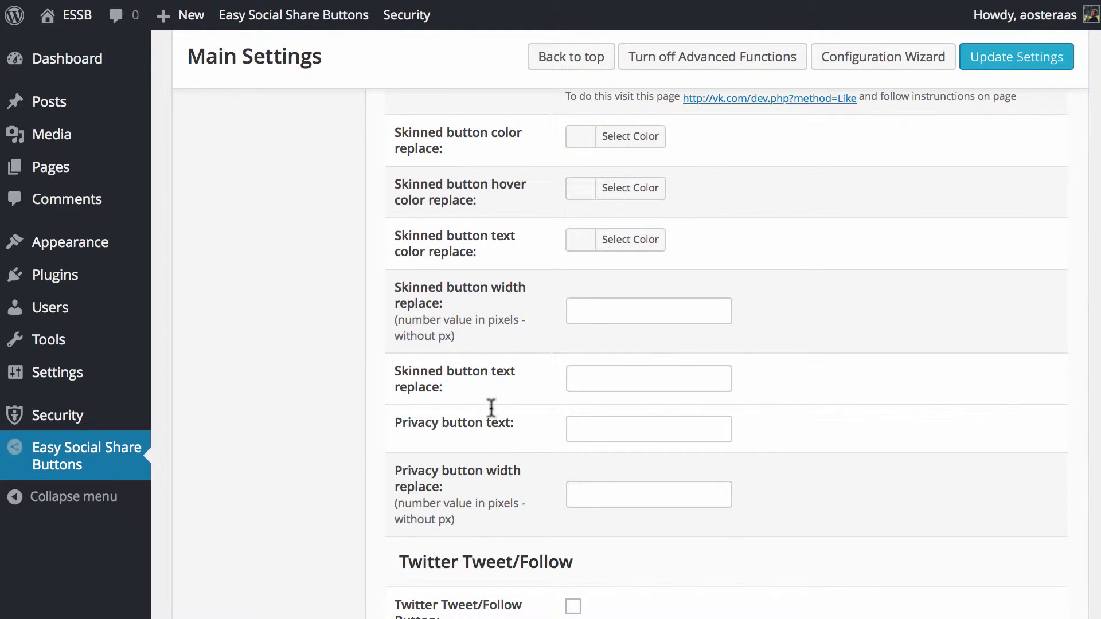
pyautogui.scroll(-8, 438, 310)
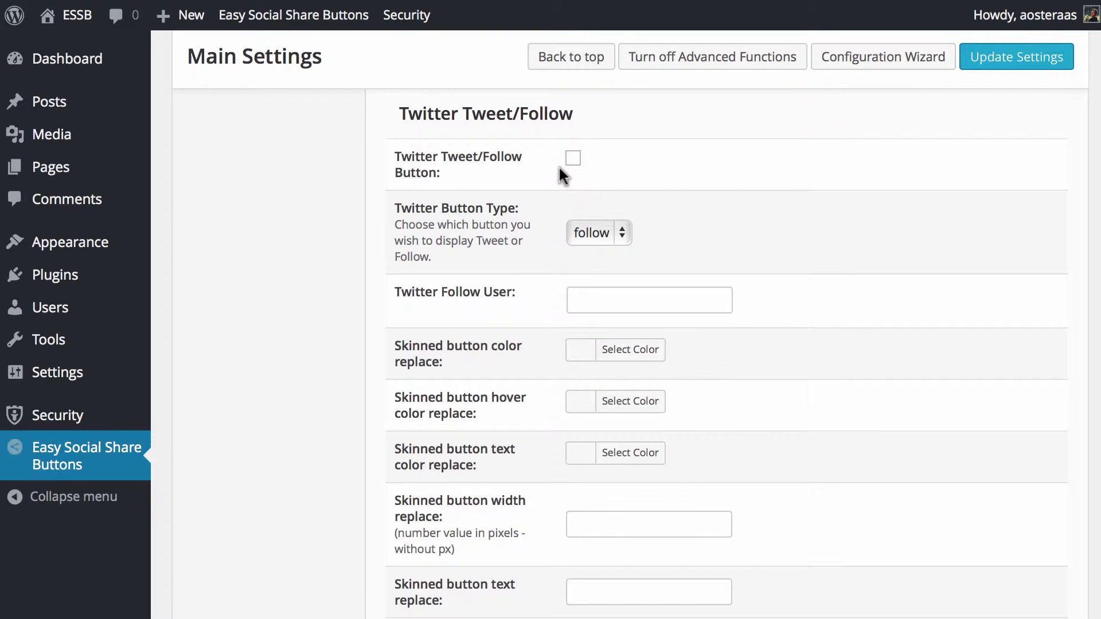
# Enable the Twitter Tweet/Follow button as type follow, with the site's Twitter handle as follow user
pyautogui.click(574, 159)
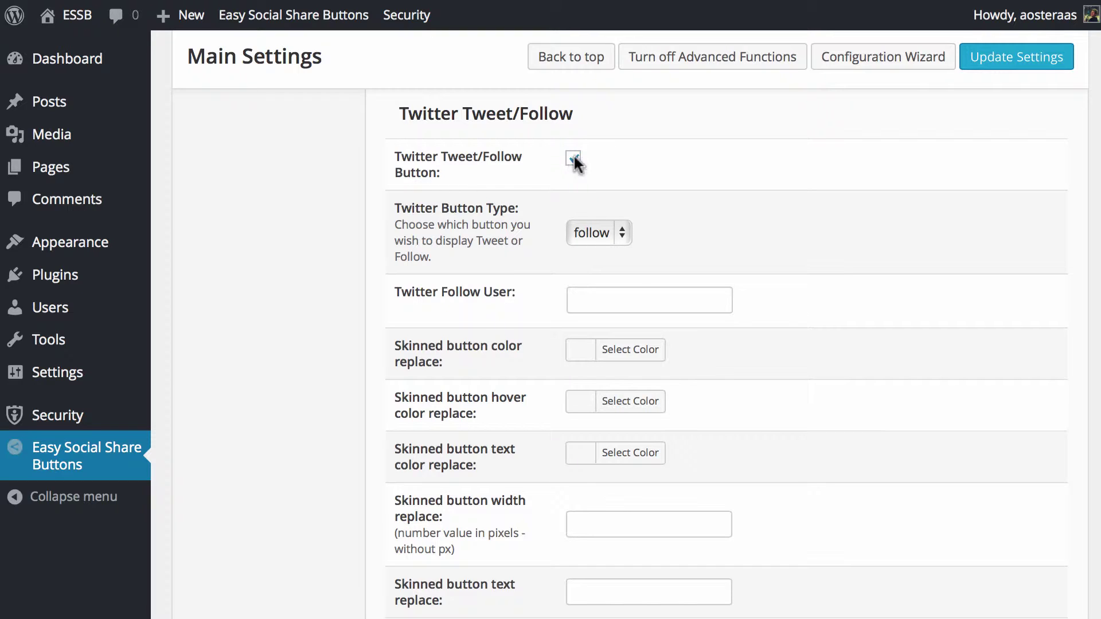
pyautogui.click(591, 236)
pyautogui.click(591, 238)
pyautogui.click(632, 293)
pyautogui.write('@wpk')
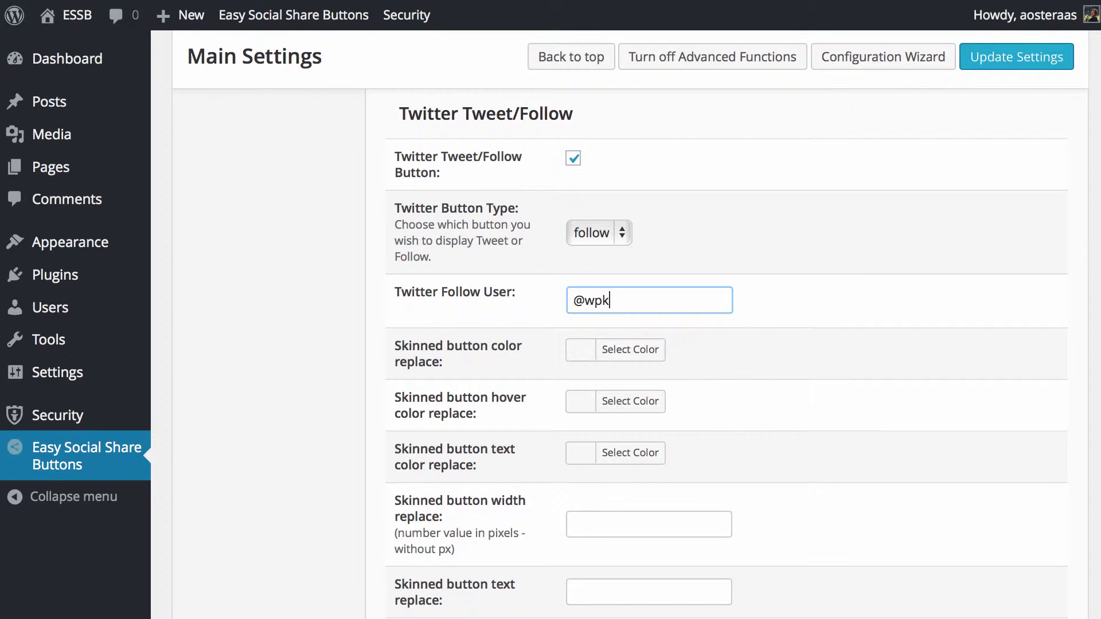
pyautogui.press('BackSpace')
pyautogui.press('BackSpace')
pyautogui.write('WPKBdotcom')
pyautogui.scroll(-5, 497, 304)
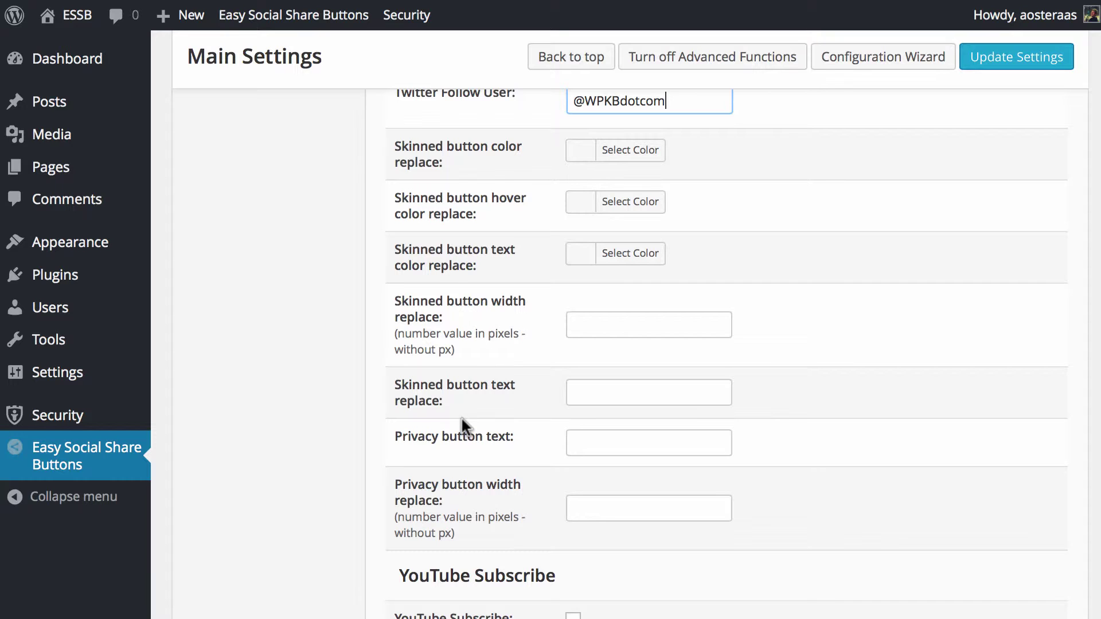
pyautogui.scroll(-5, 462, 418)
pyautogui.scroll(-2, 461, 419)
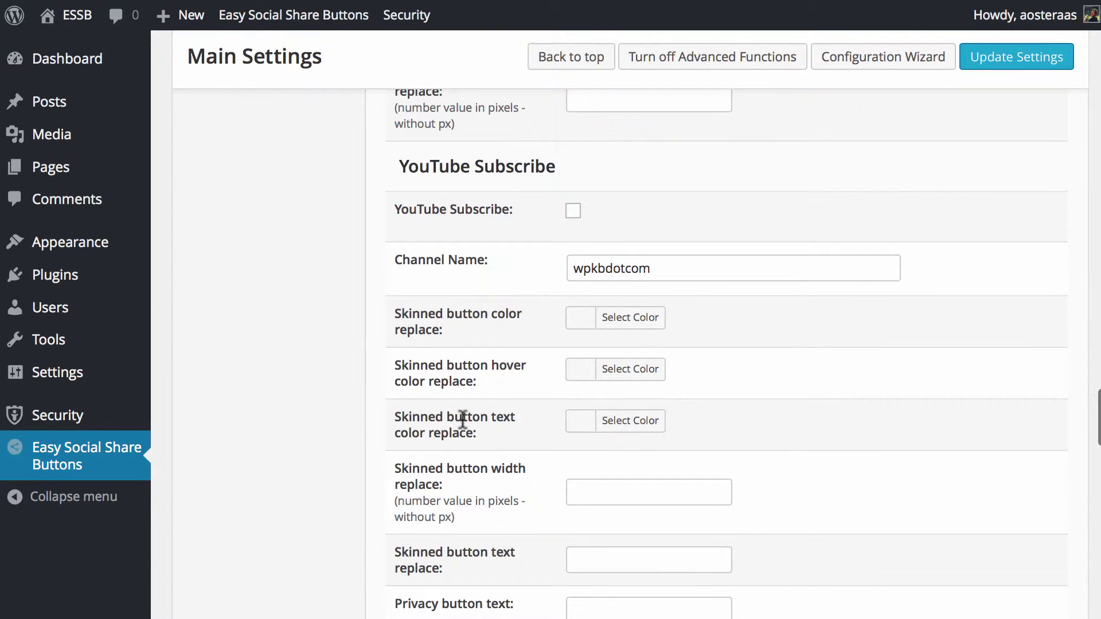
pyautogui.scroll(-1, 462, 418)
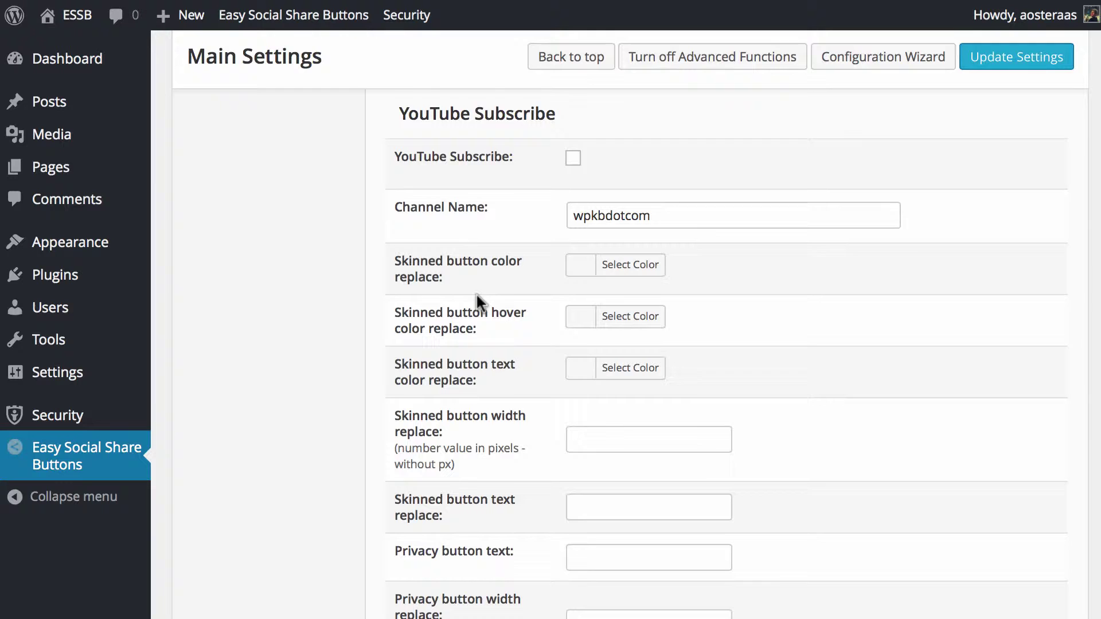
pyautogui.scroll(-2, 511, 300)
pyautogui.scroll(-5, 482, 425)
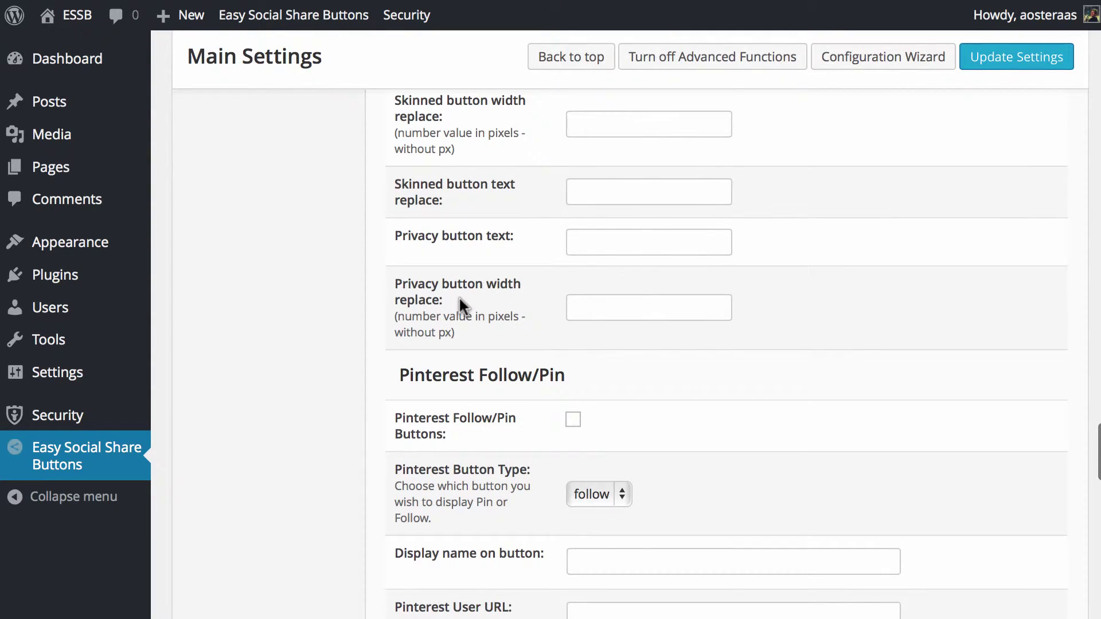
pyautogui.scroll(-5, 494, 301)
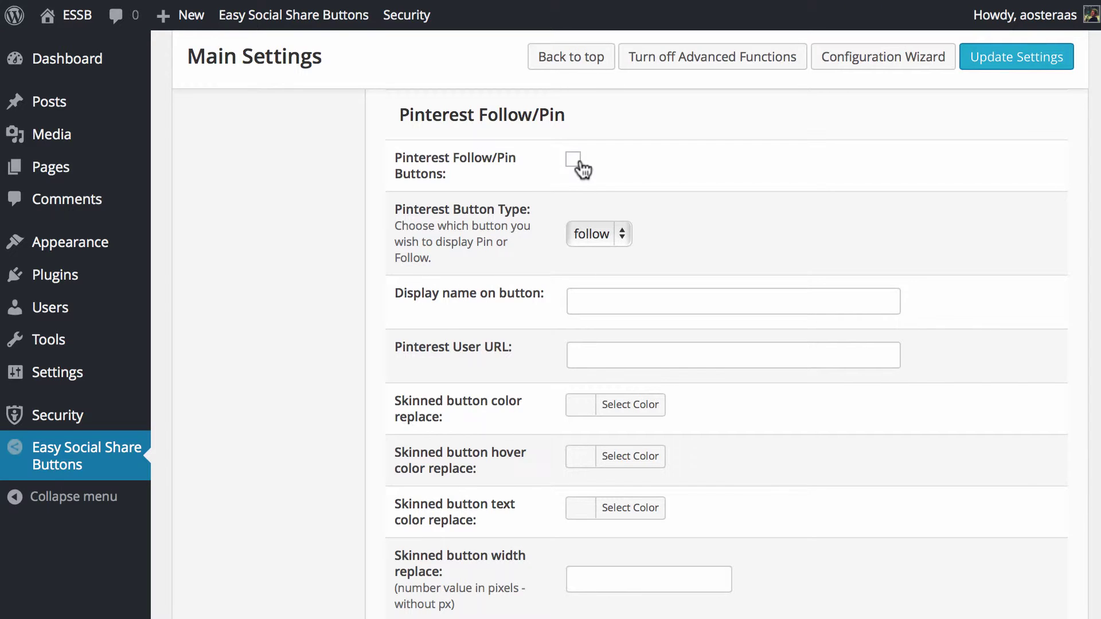
pyautogui.click(576, 234)
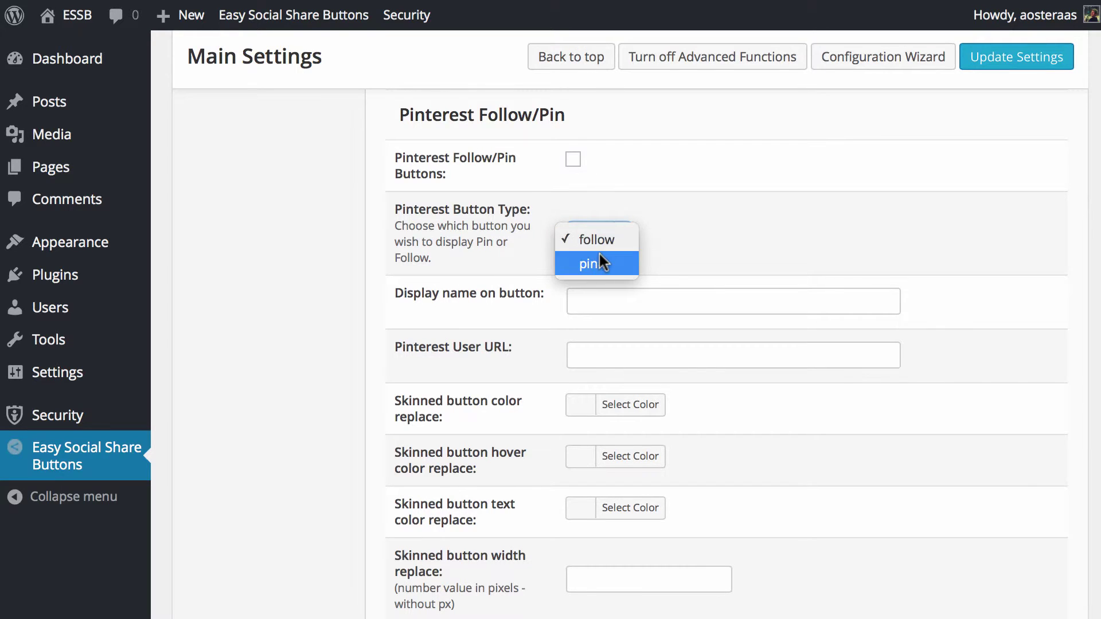
pyautogui.click(598, 237)
pyautogui.scroll(-2, 484, 252)
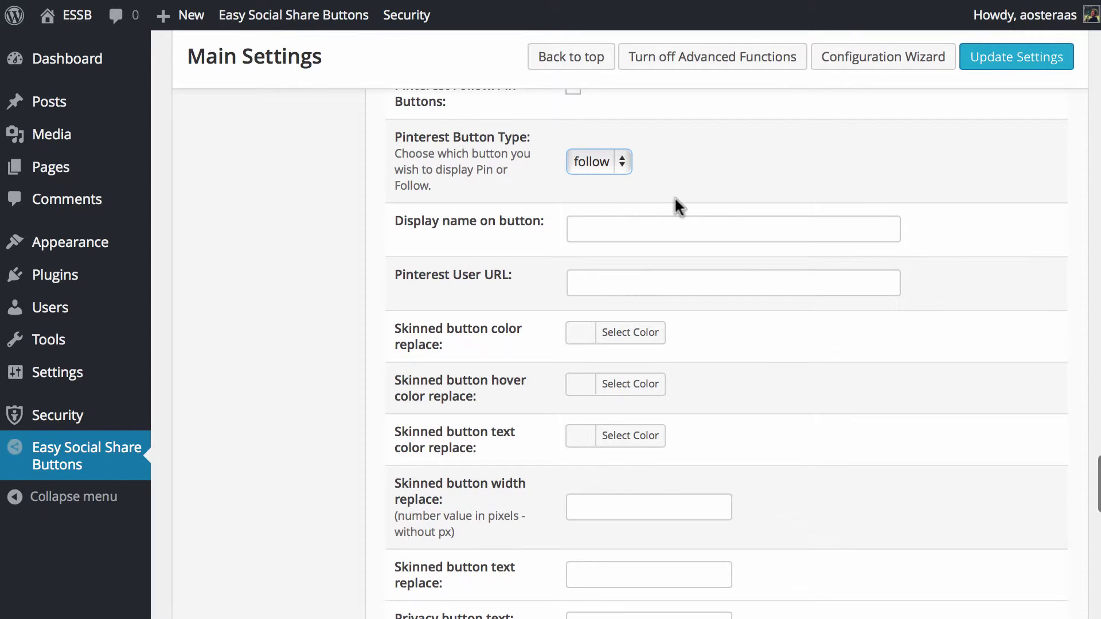
pyautogui.click(624, 221)
pyautogui.click(621, 287)
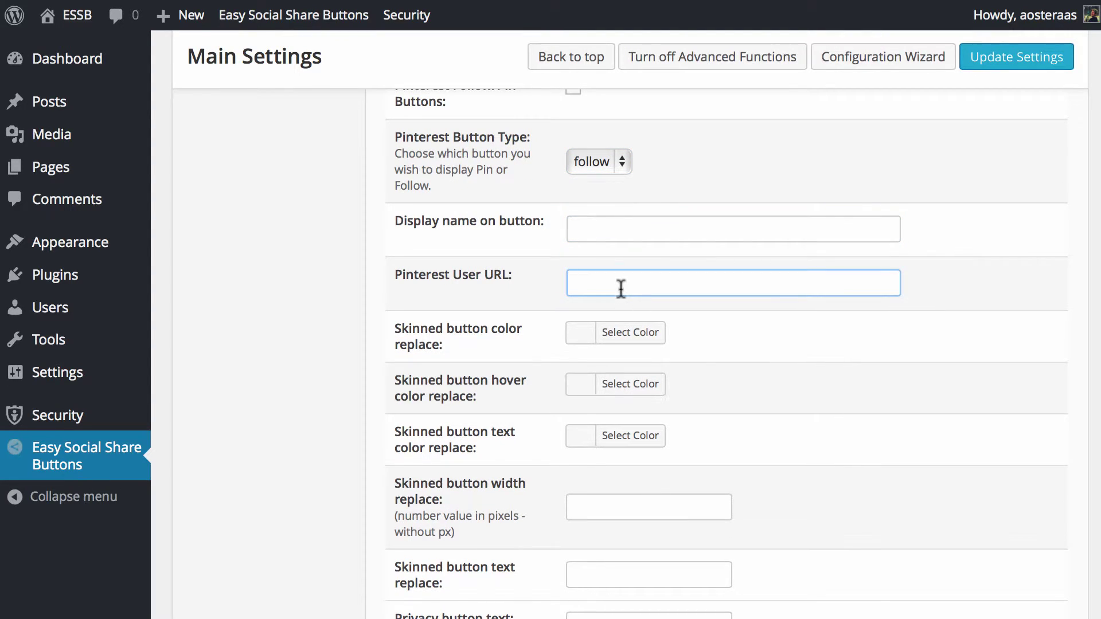
pyautogui.scroll(-5, 454, 549)
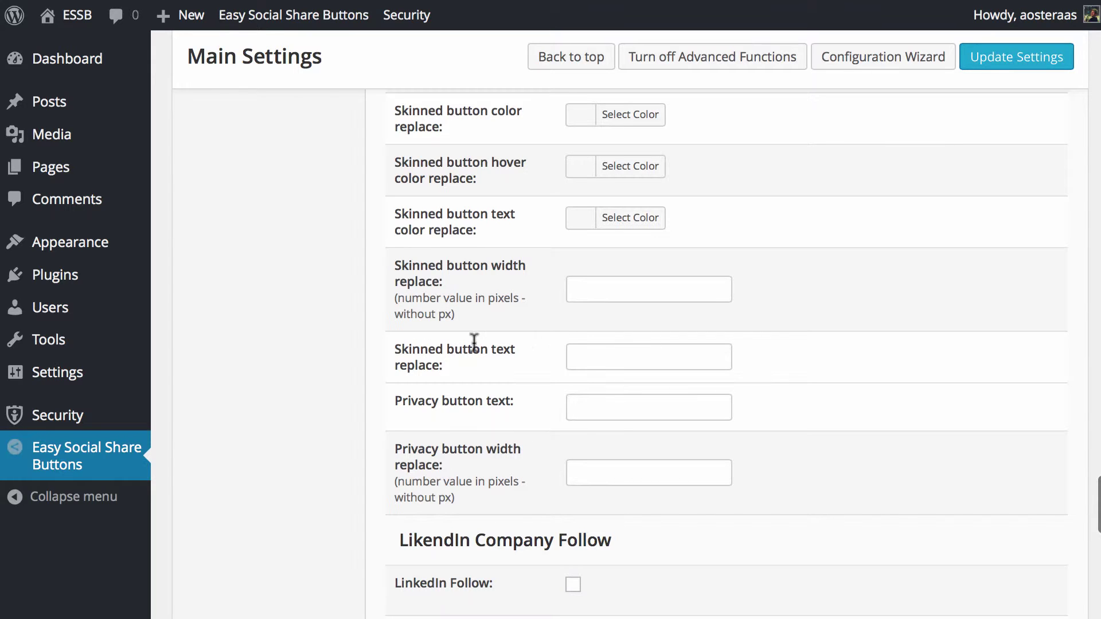
pyautogui.scroll(-8, 233, 348)
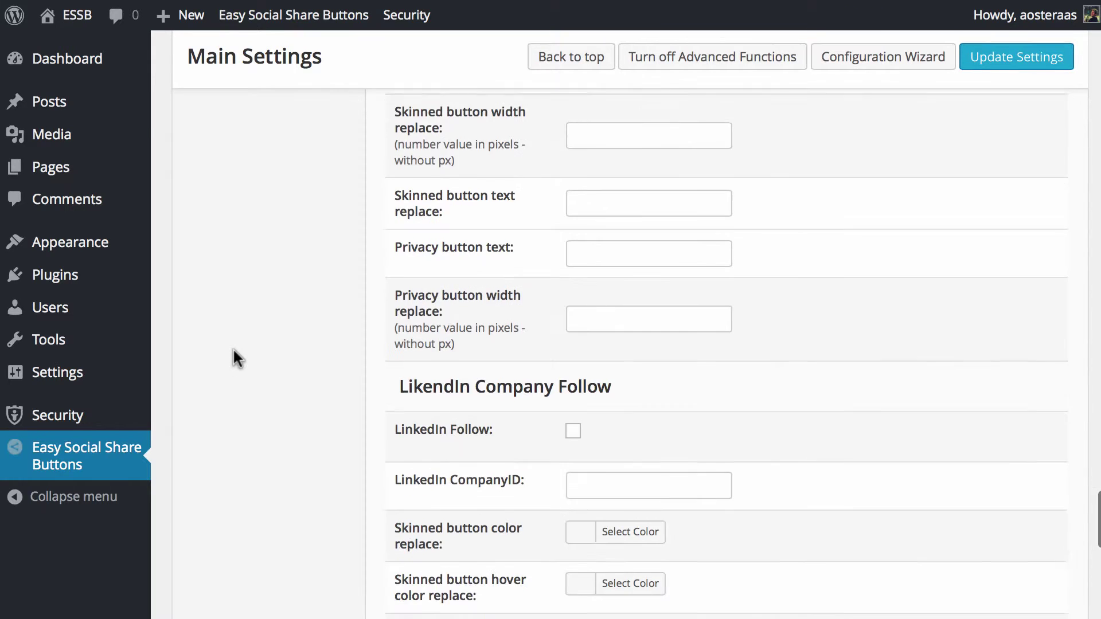
# Tick LinkedIn Follow, leaving the LinkedIn Company ID blank
pyautogui.scroll(-2, 233, 348)
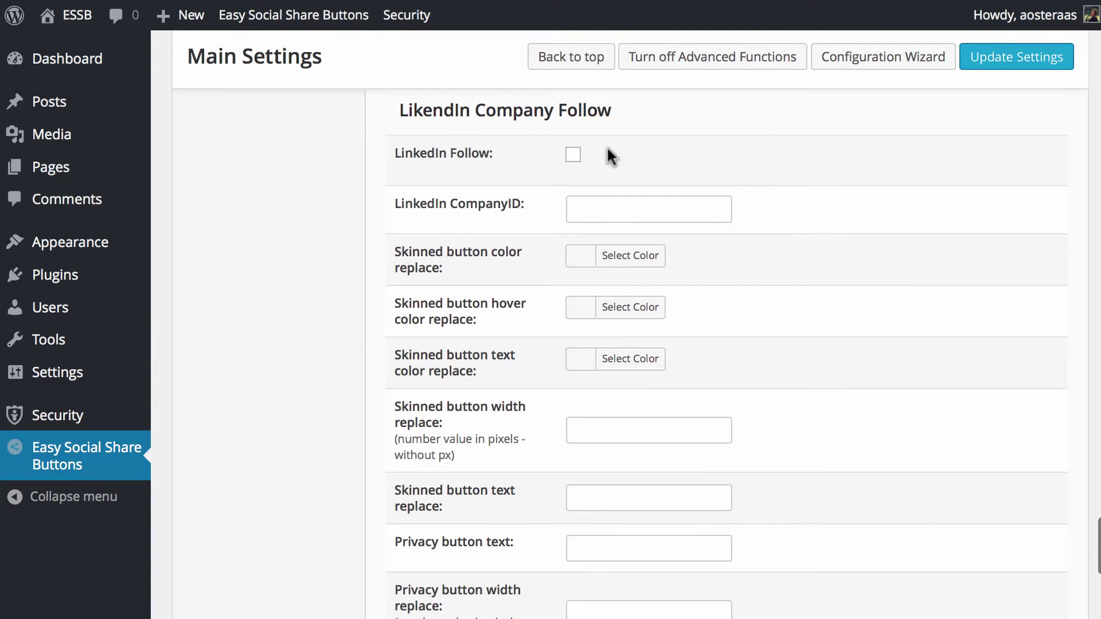
pyautogui.click(573, 155)
pyautogui.click(583, 202)
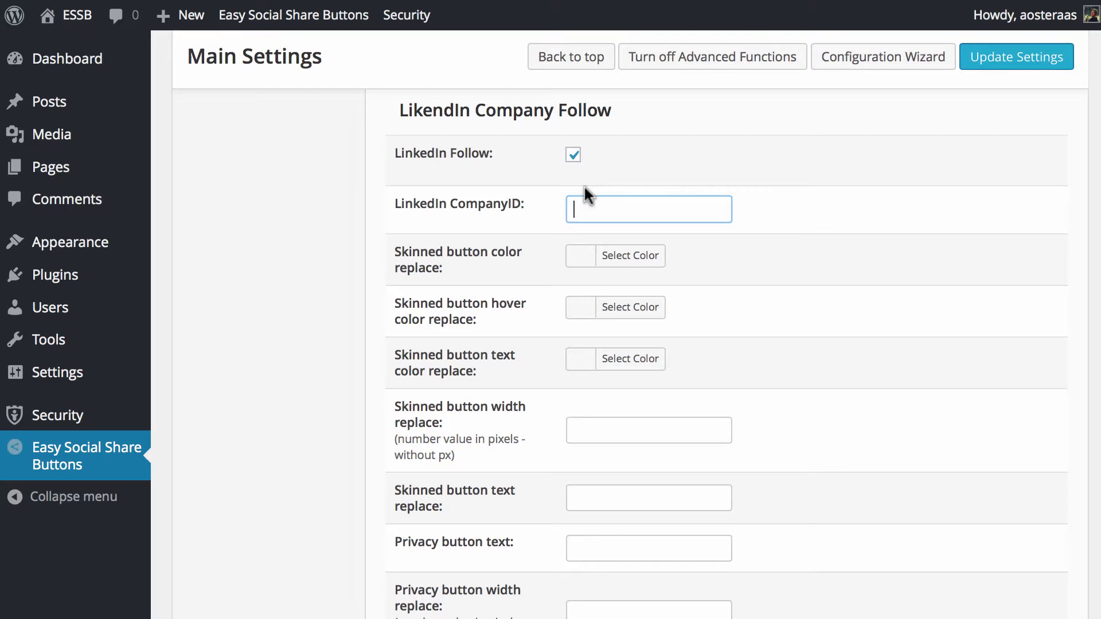
pyautogui.click(571, 153)
pyautogui.scroll(-3, 635, 261)
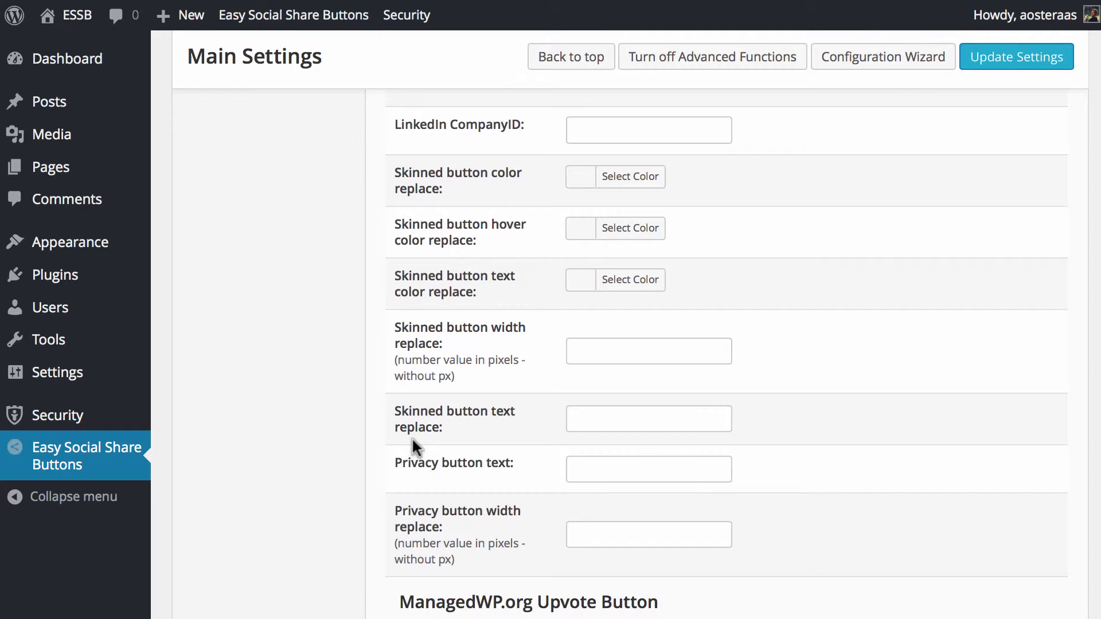
pyautogui.scroll(-1, 464, 342)
pyautogui.scroll(-8, 465, 340)
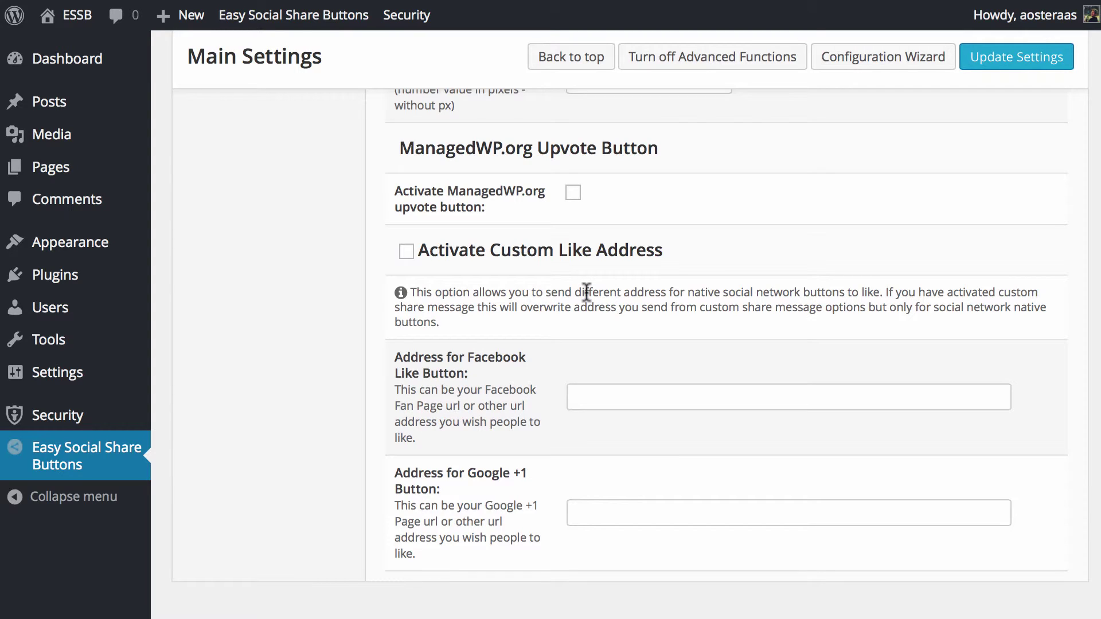
pyautogui.click(573, 193)
pyautogui.click(573, 195)
pyautogui.click(409, 255)
pyautogui.scroll(-1, 414, 259)
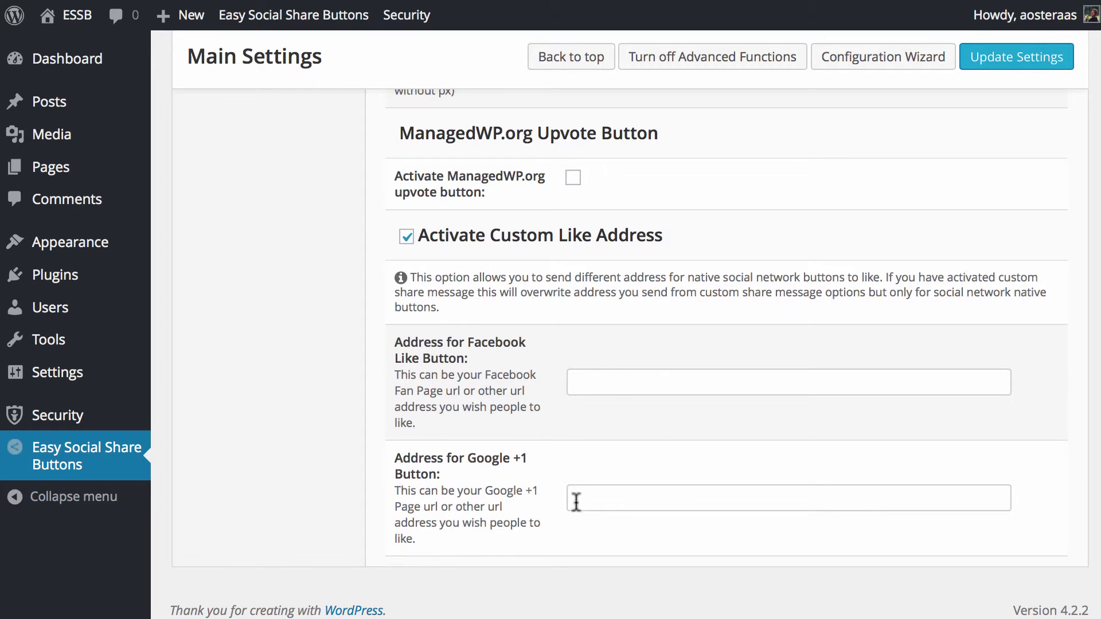
pyautogui.click(407, 238)
# Save the native button changes with Update Settings at the top of the page
pyautogui.scroll(10, 693, 252)
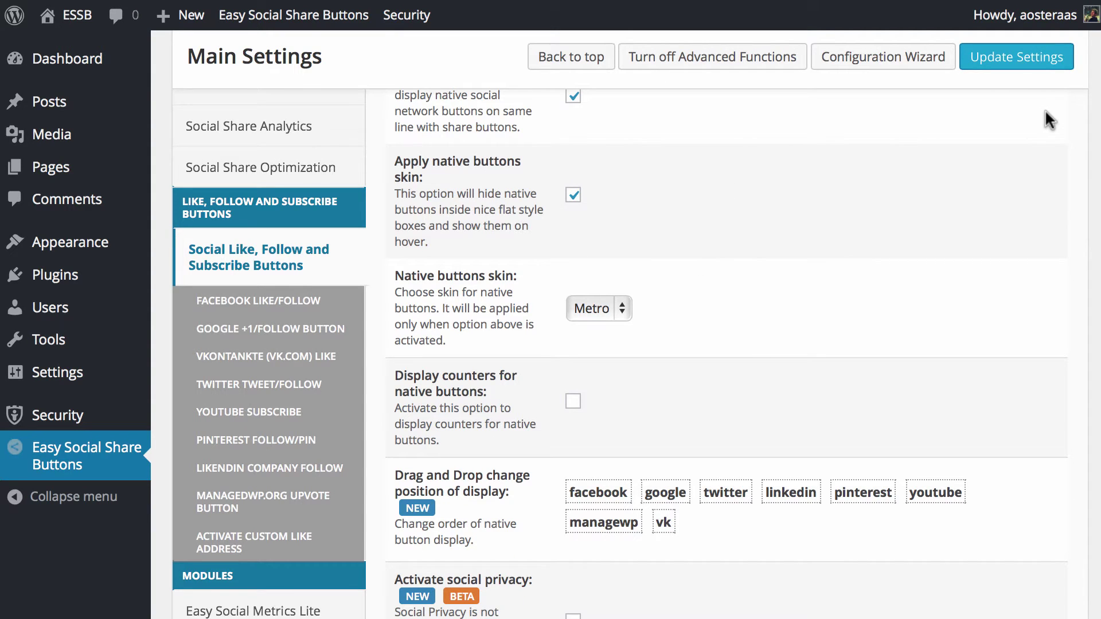
pyautogui.click(1017, 57)
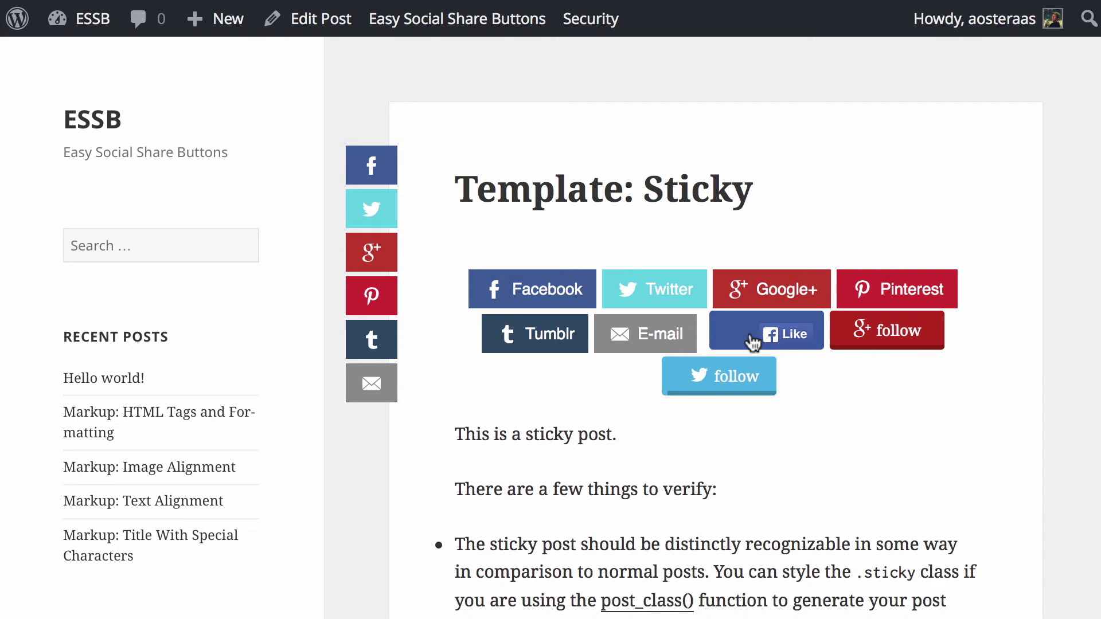
# Review the Metro-styled Facebook, Google+ and Twitter buttons on the Template: Sticky post
pyautogui.moveTo(890, 325)
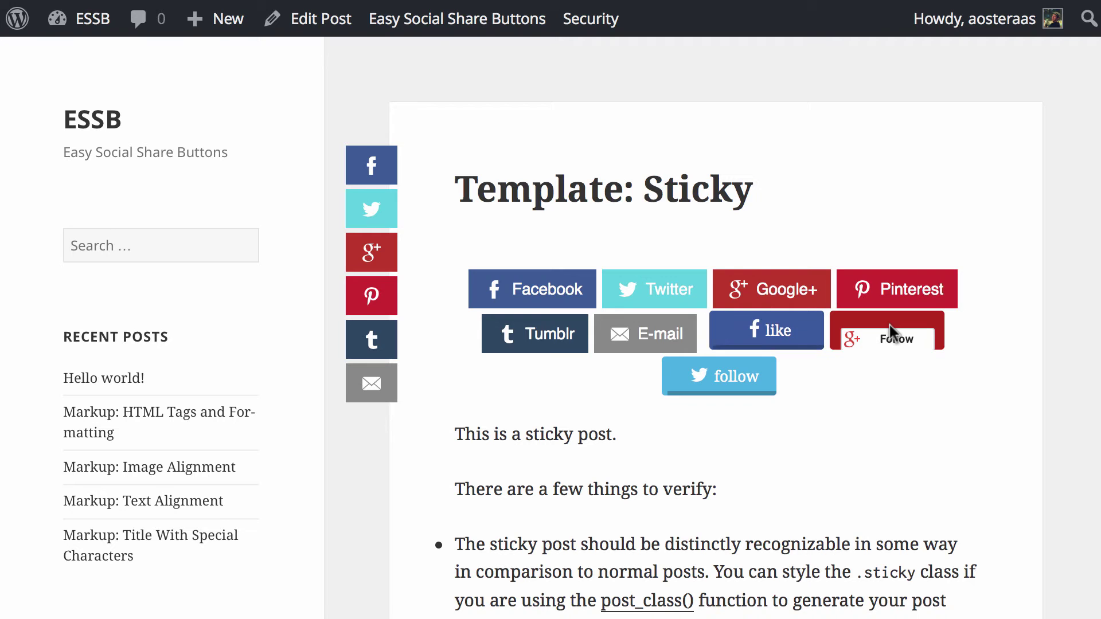
pyautogui.moveTo(703, 379)
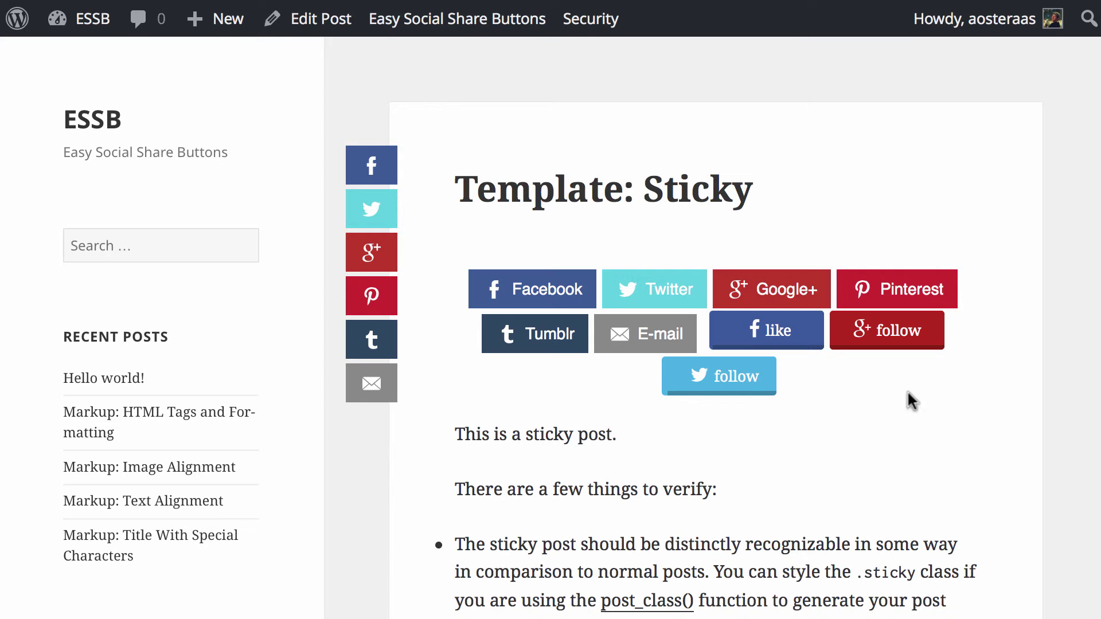
pyautogui.moveTo(797, 337)
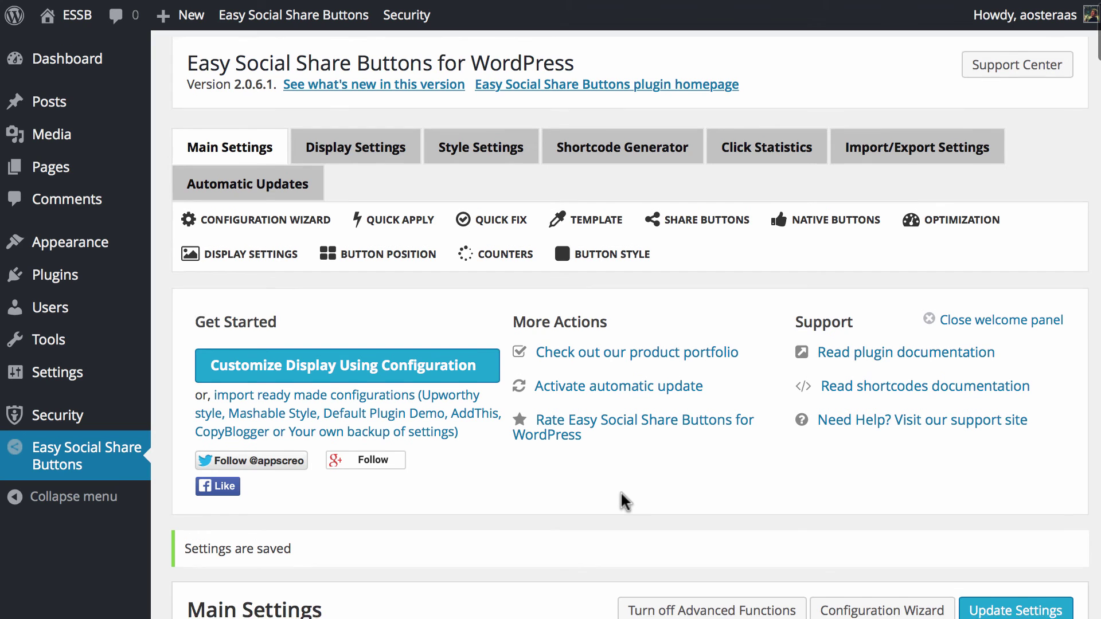
pyautogui.scroll(-3, 621, 491)
pyautogui.scroll(3, 621, 491)
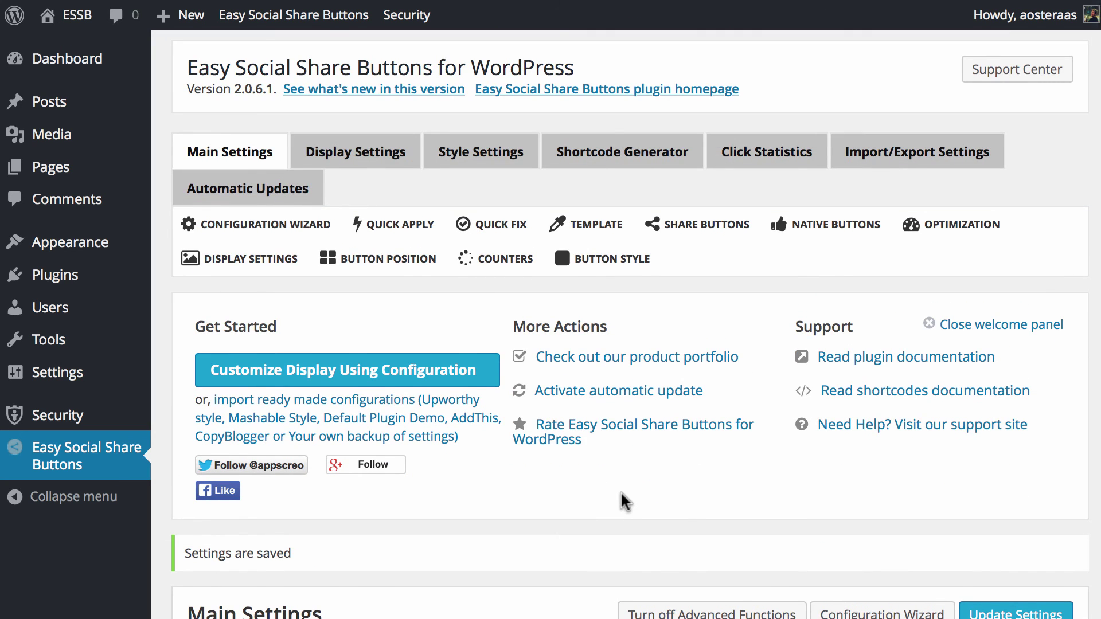